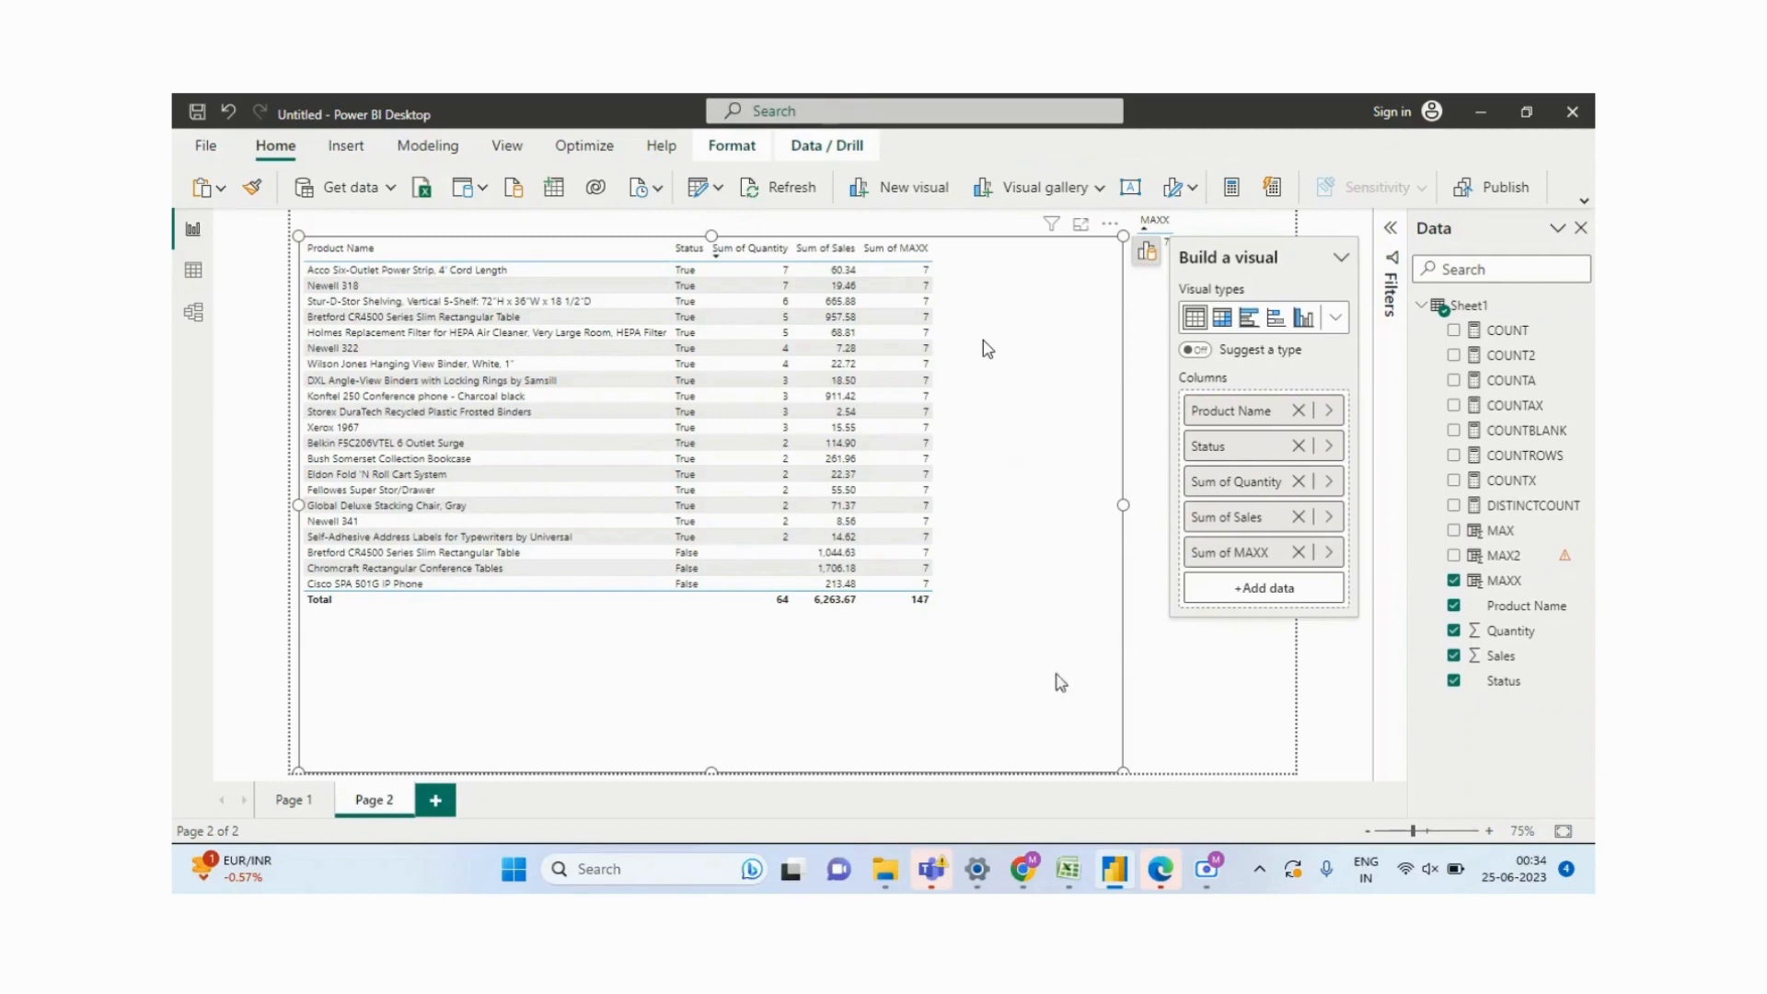
Step: Switch to the DAX workbook in Excel and review the COUNT function's row on the AGGREGATE sheet
{"action": "mouse_move", "coordinate": [1066, 883]}
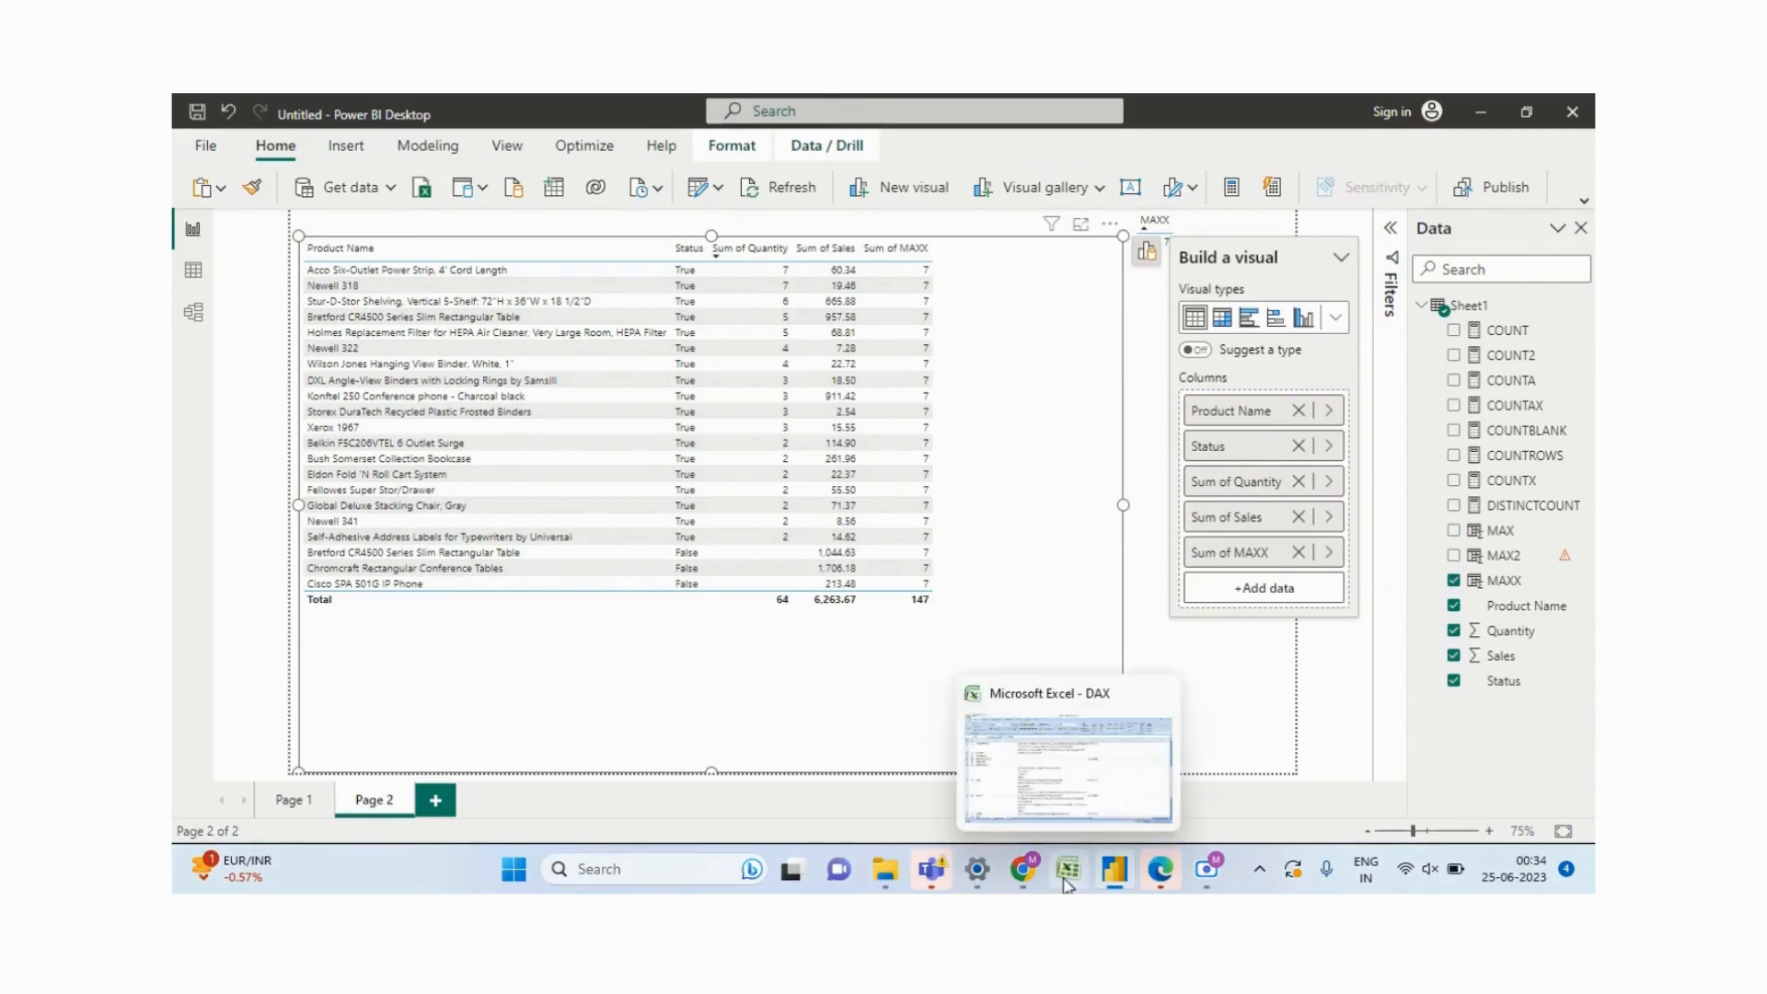
{"action": "left_click", "coordinate": [1066, 874]}
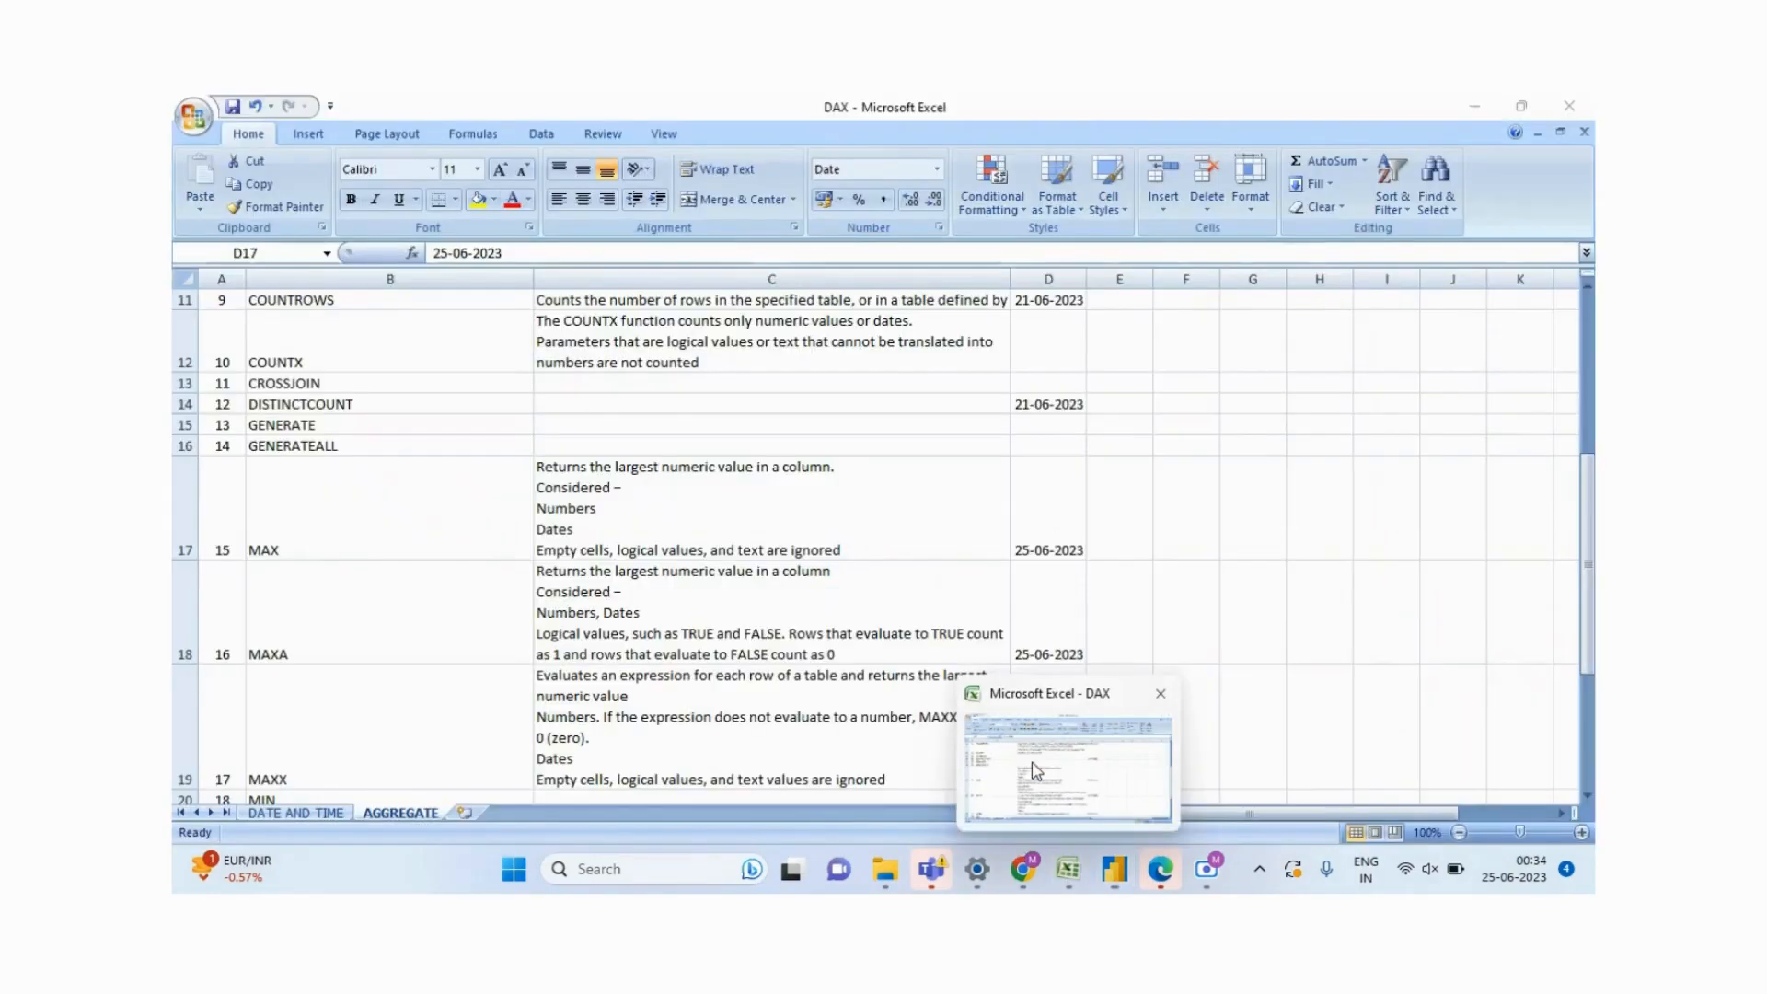
{"action": "left_click", "coordinate": [356, 524]}
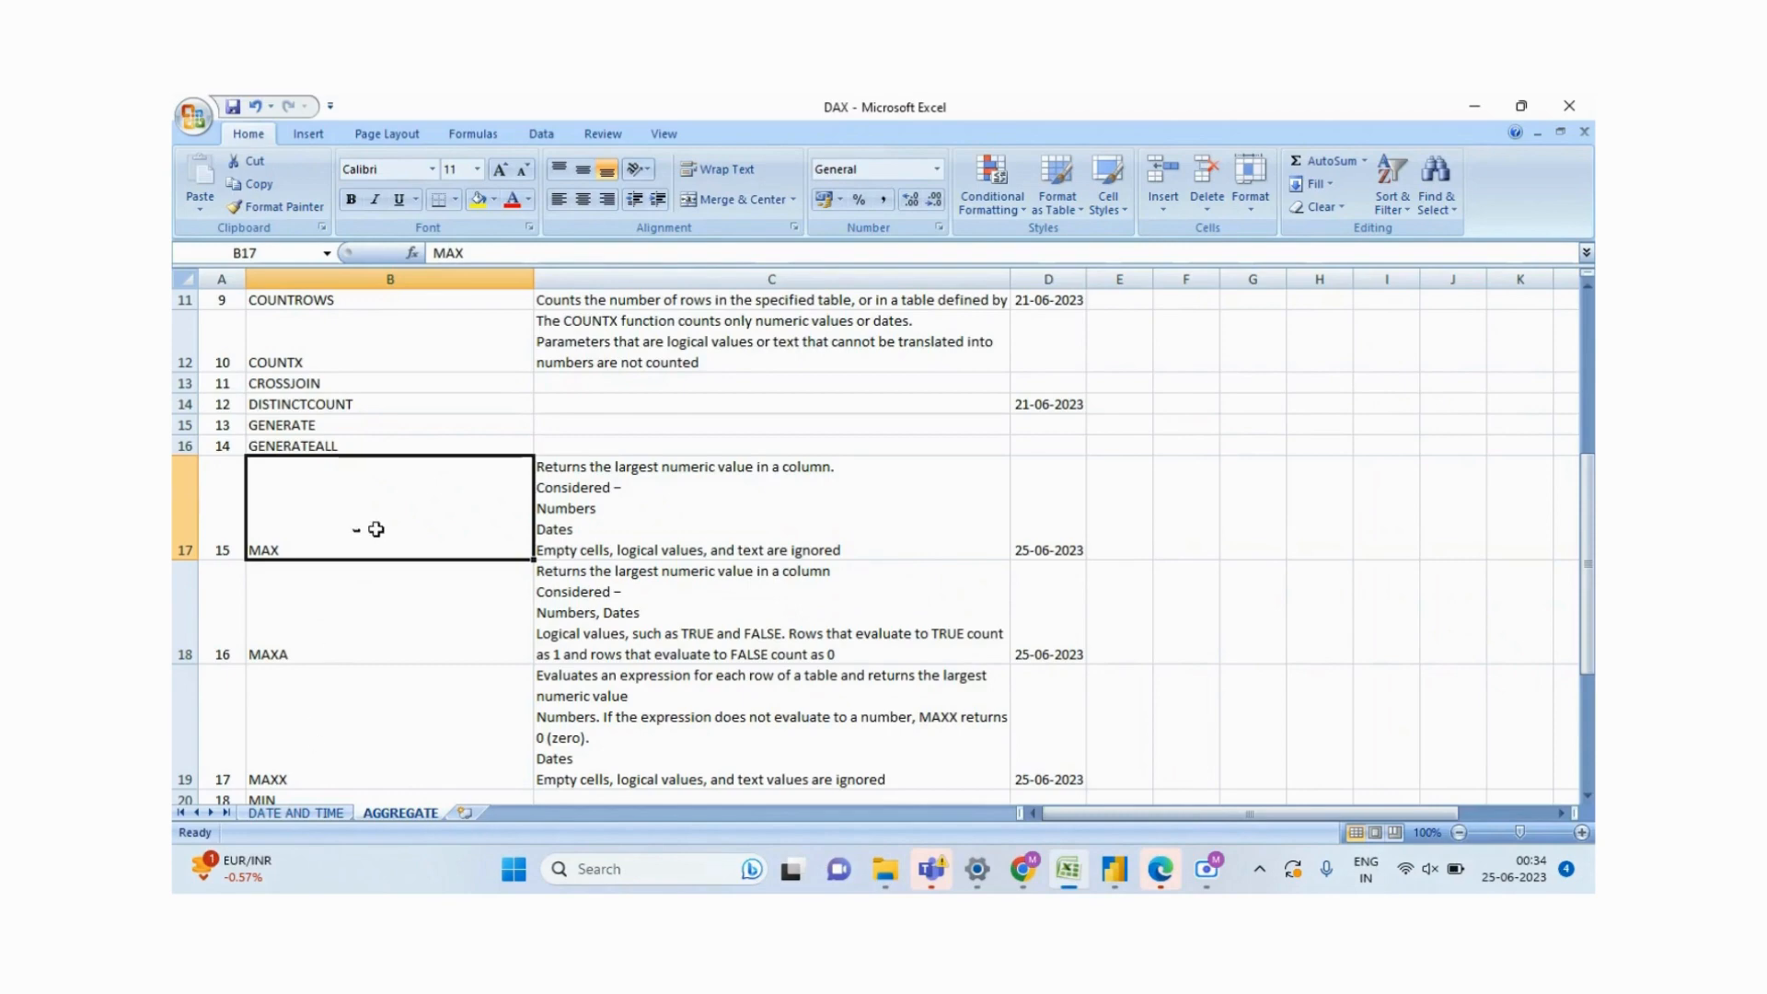
{"action": "key", "text": "Up"}
{"action": "key", "text": "Up"}
{"action": "key", "text": "Up"}
{"action": "key", "text": "Up"}
{"action": "key", "text": "Up"}
{"action": "key", "text": "Up"}
{"action": "key", "text": "Up"}
{"action": "key", "text": "Up"}
{"action": "key", "text": "Up"}
{"action": "key", "text": "Up"}
{"action": "key", "text": "Up"}
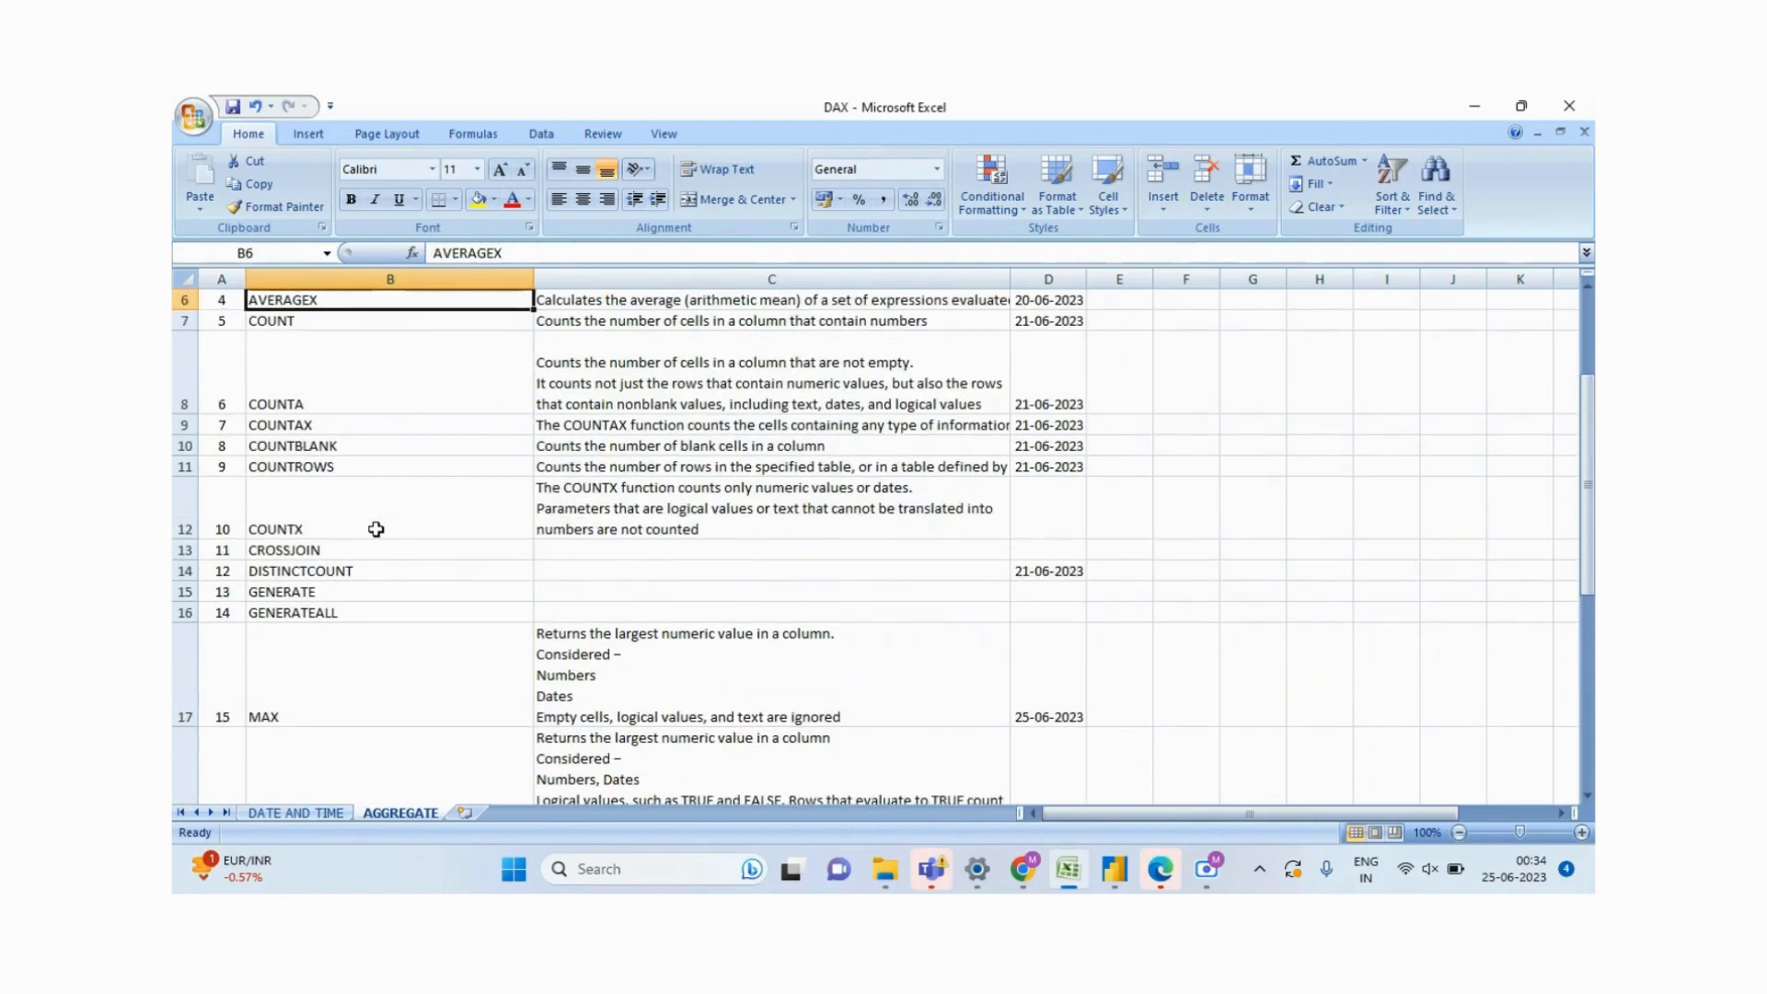
{"action": "key", "text": "Up"}
{"action": "key", "text": "Down"}
{"action": "key", "text": "Down"}
{"action": "key", "text": "Right"}
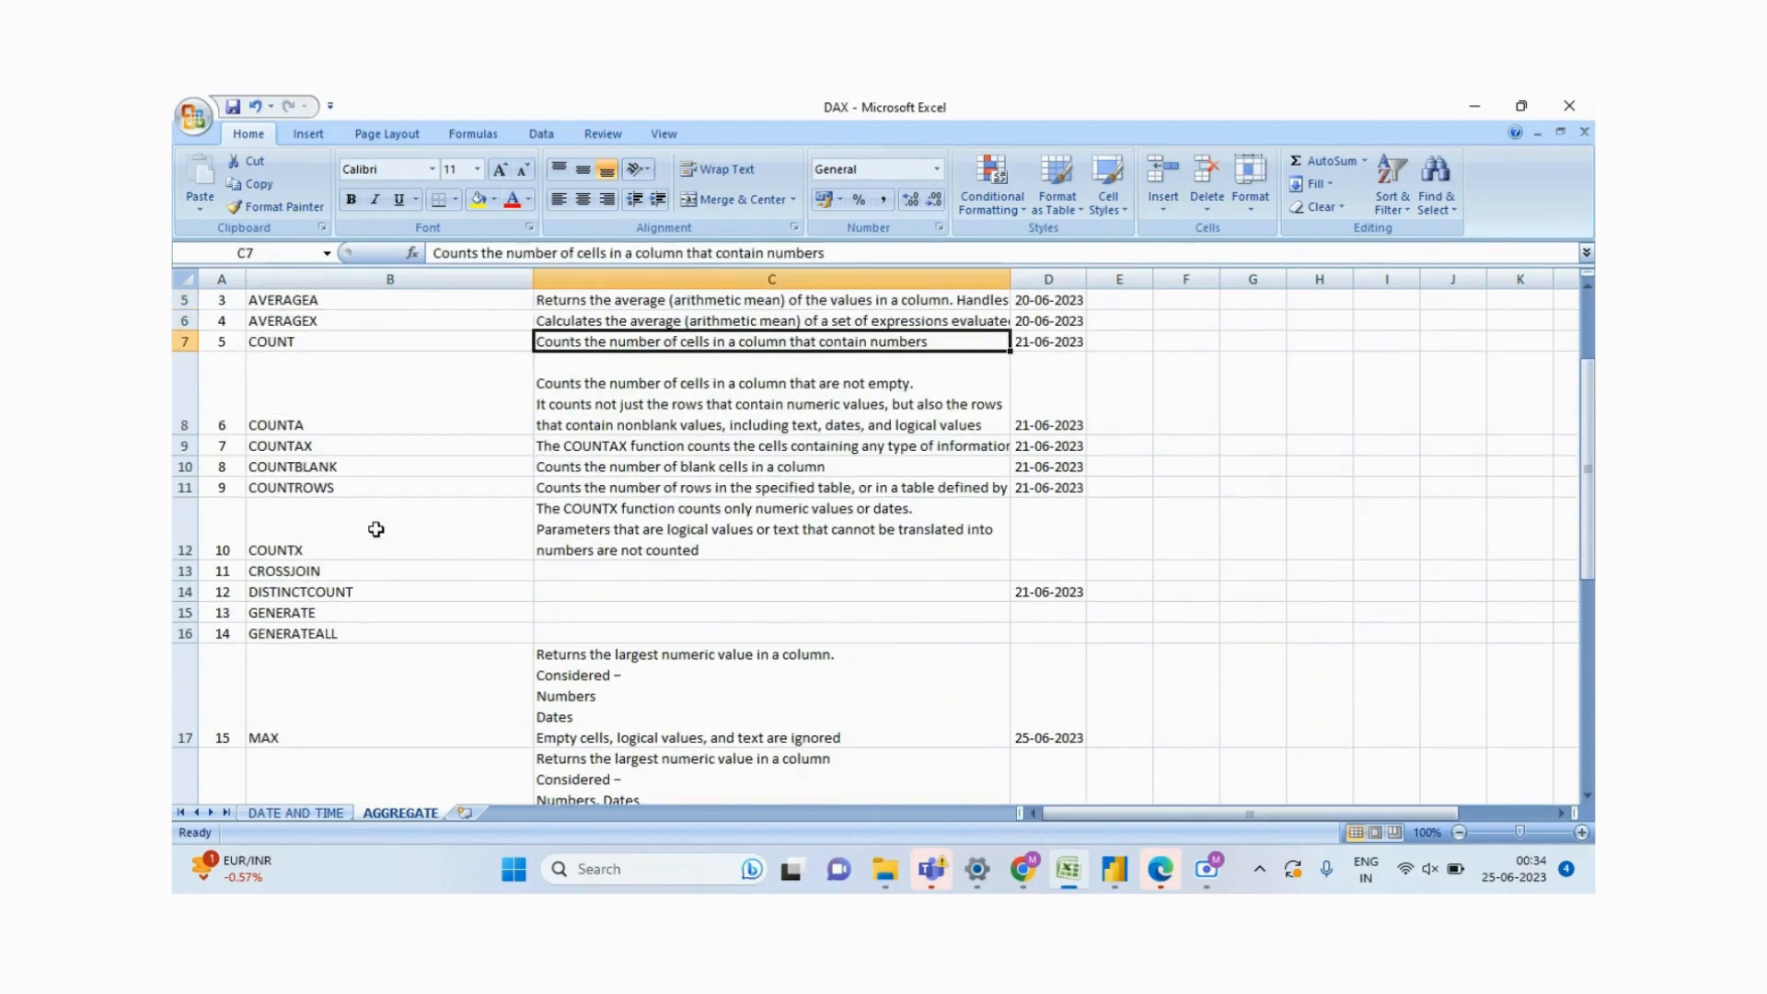
{"action": "key", "text": "Left"}
{"action": "key", "text": "Left"}
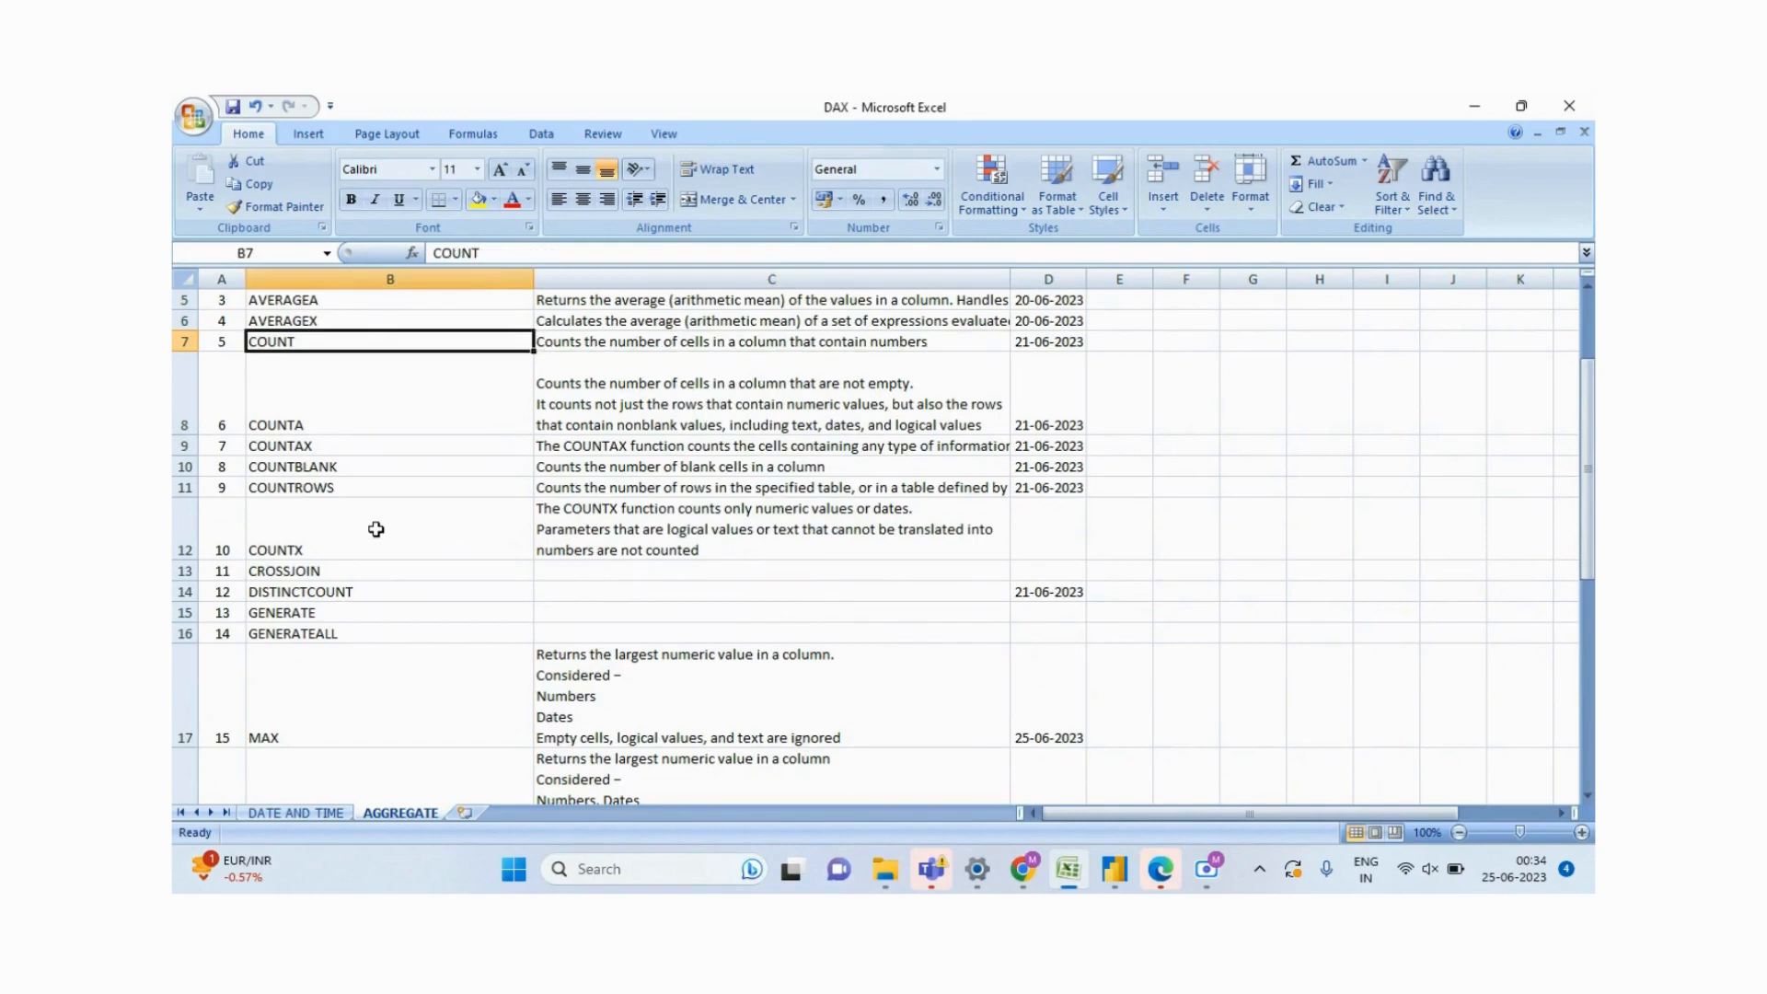
{"action": "key", "text": "Right"}
{"action": "key", "text": "Right"}
{"action": "key", "text": "Left"}
Step: Look through the function list from COUNTA down to MINX and return to the MAXA row
{"action": "key", "text": "Down"}
{"action": "key", "text": "Down"}
{"action": "key", "text": "Down"}
{"action": "key", "text": "Down"}
{"action": "key", "text": "Down"}
{"action": "key", "text": "Down"}
{"action": "key", "text": "Down"}
{"action": "key", "text": "Down"}
{"action": "key", "text": "Down"}
{"action": "key", "text": "Down"}
{"action": "key", "text": "Down"}
{"action": "key", "text": "Down"}
{"action": "key", "text": "Down"}
{"action": "key", "text": "Down"}
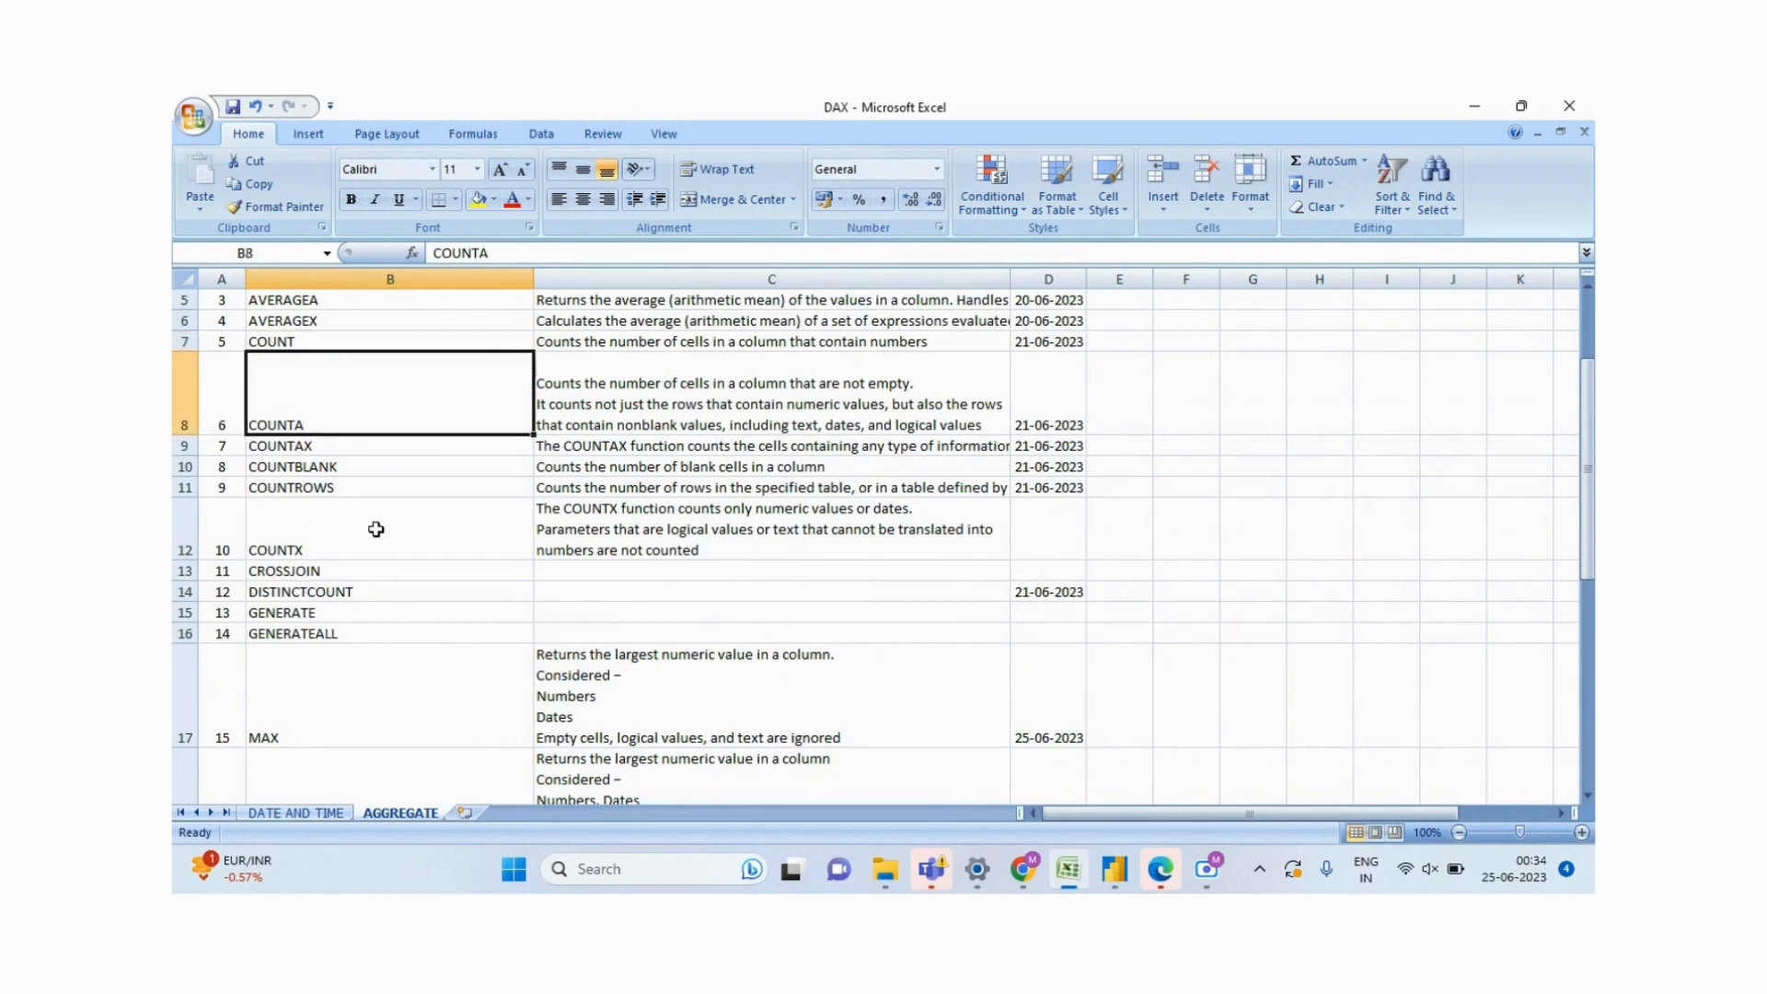
{"action": "key", "text": "Down"}
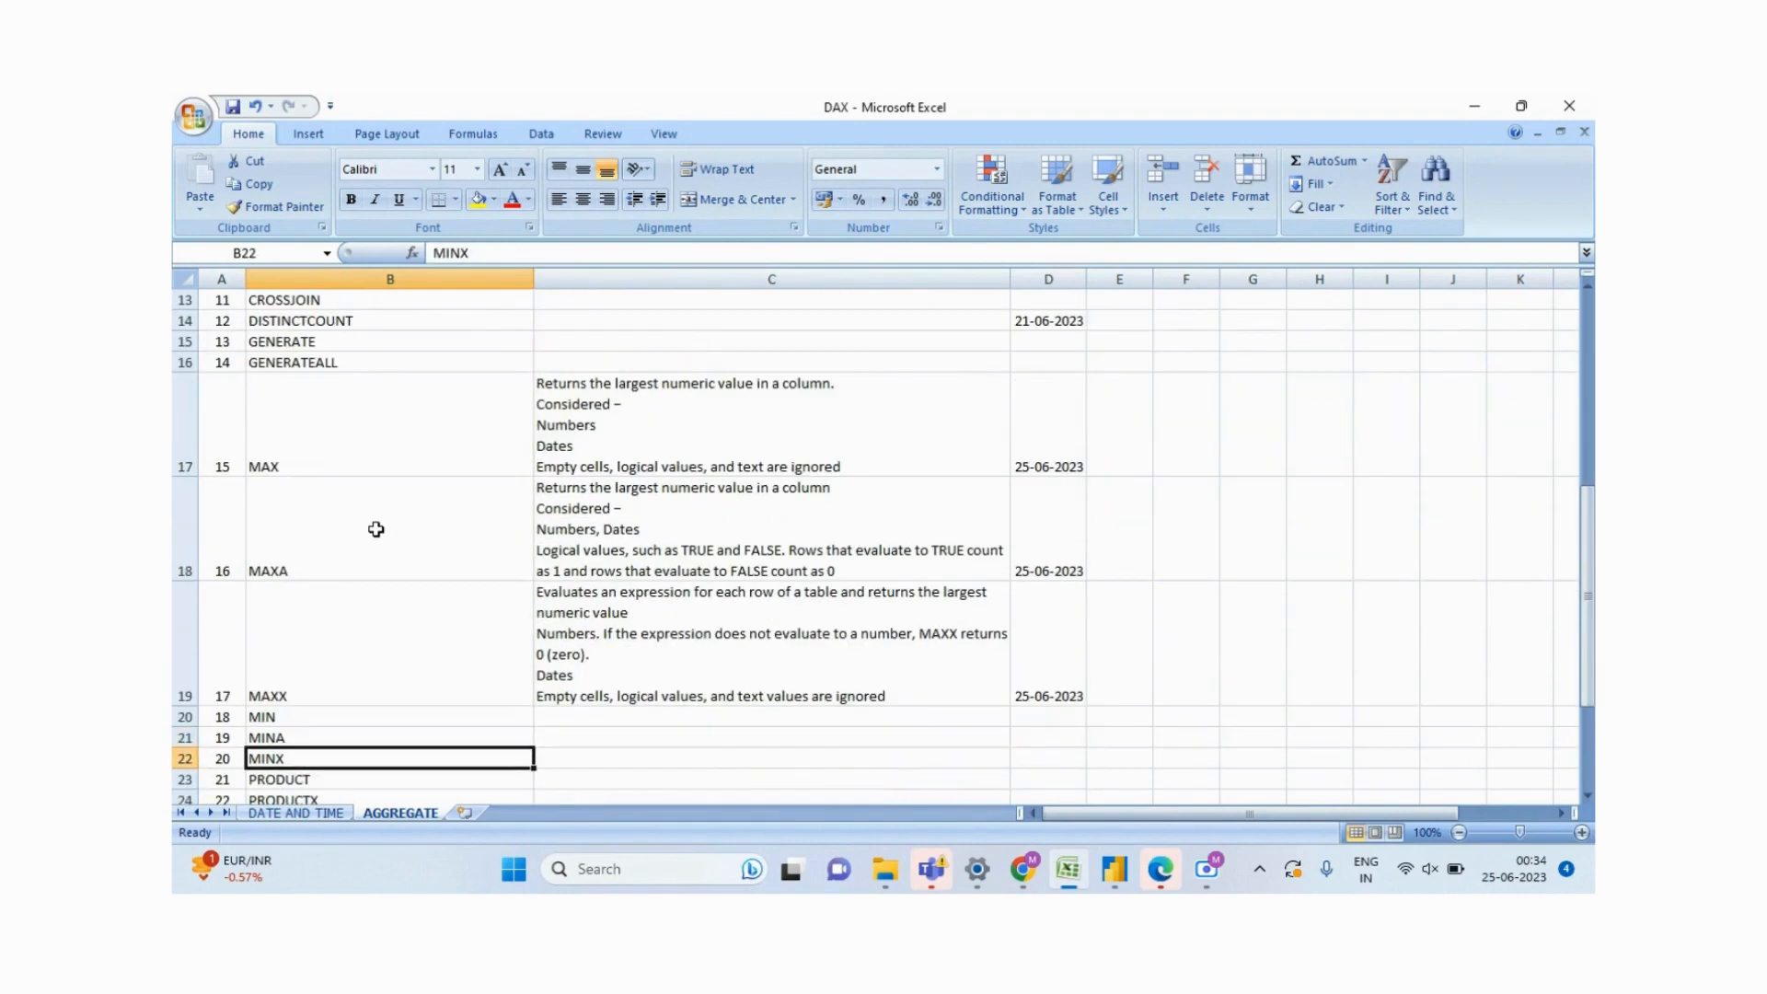
{"action": "key", "text": "Up"}
{"action": "key", "text": "Up"}
{"action": "key", "text": "Up"}
{"action": "key", "text": "Up"}
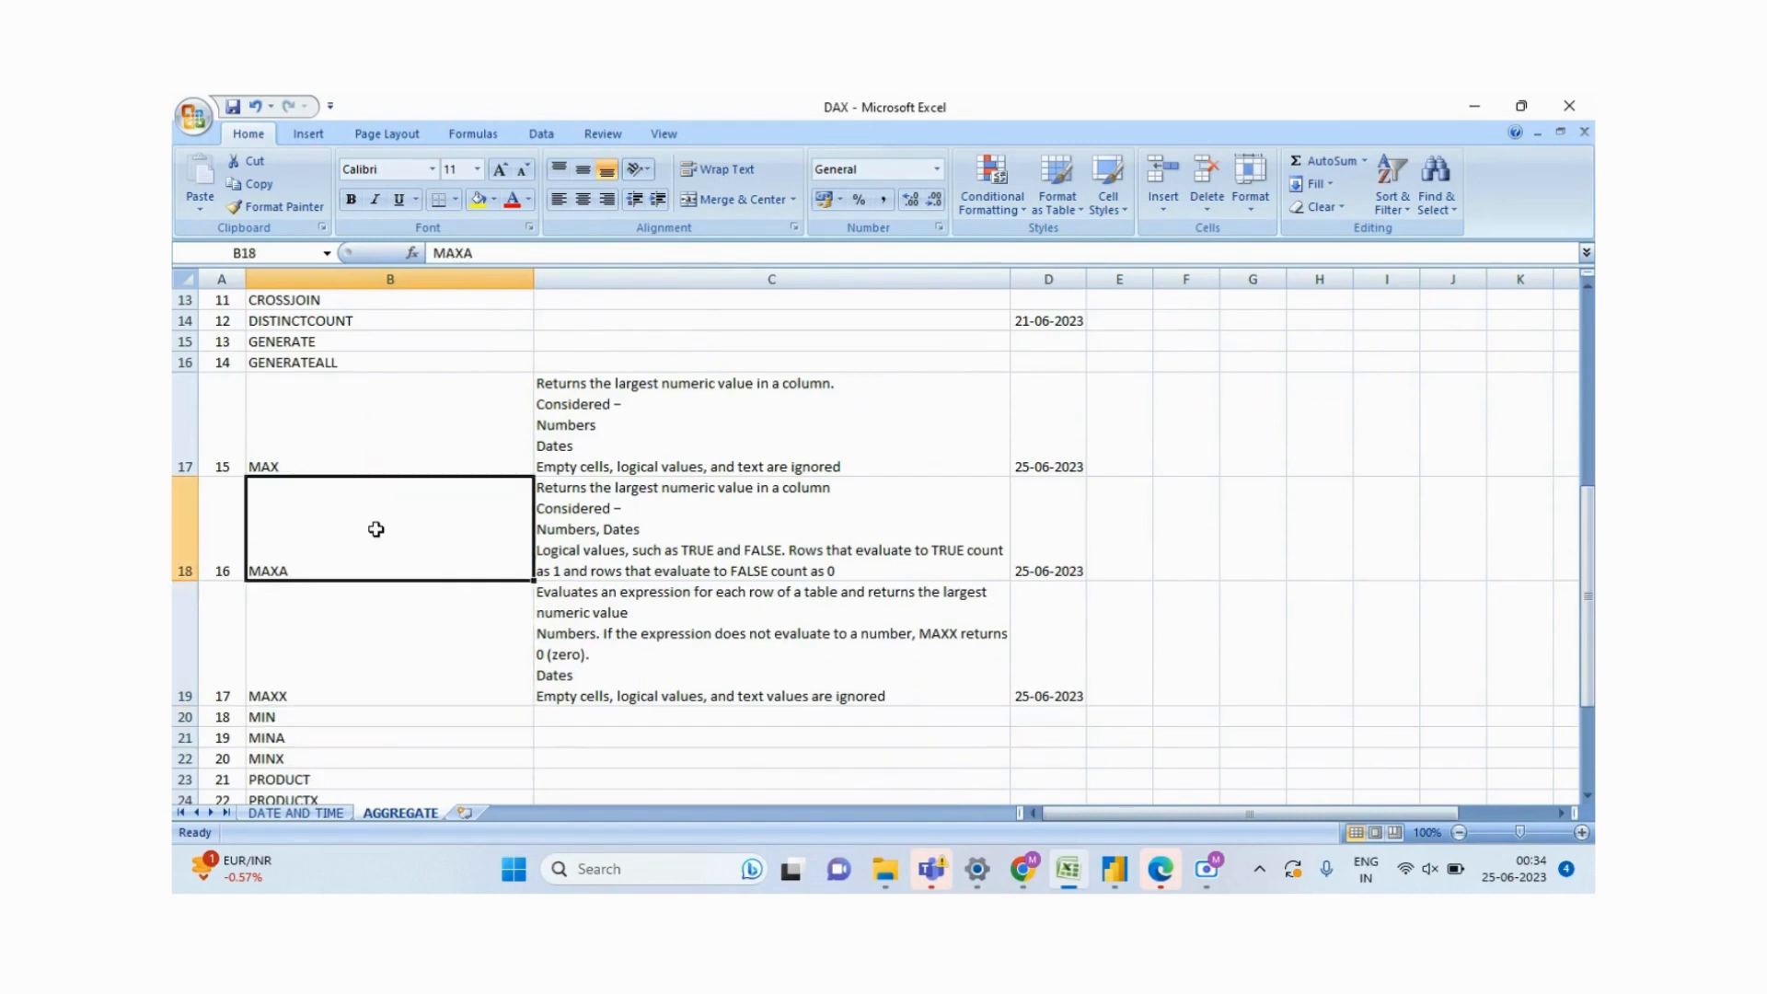
Step: Read the descriptions of the MAX, MAXA and MAXX functions in rows 17 to 19
{"action": "left_click", "coordinate": [410, 421]}
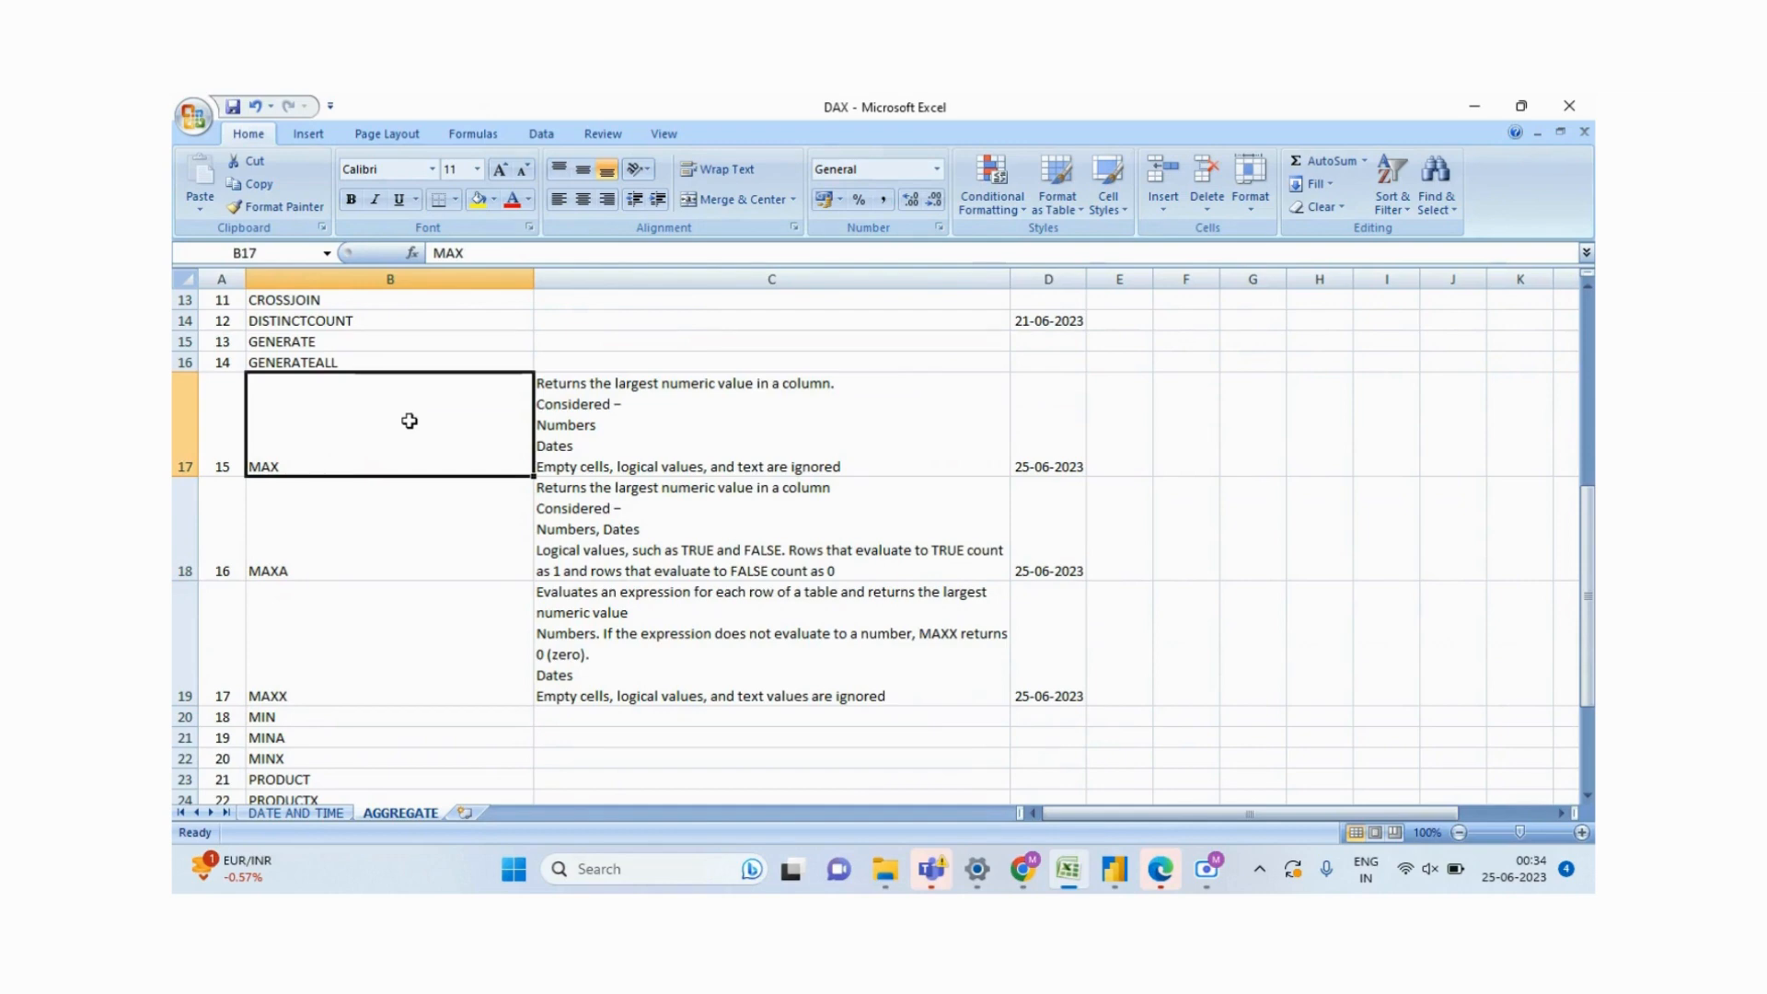
{"action": "key", "text": "Right"}
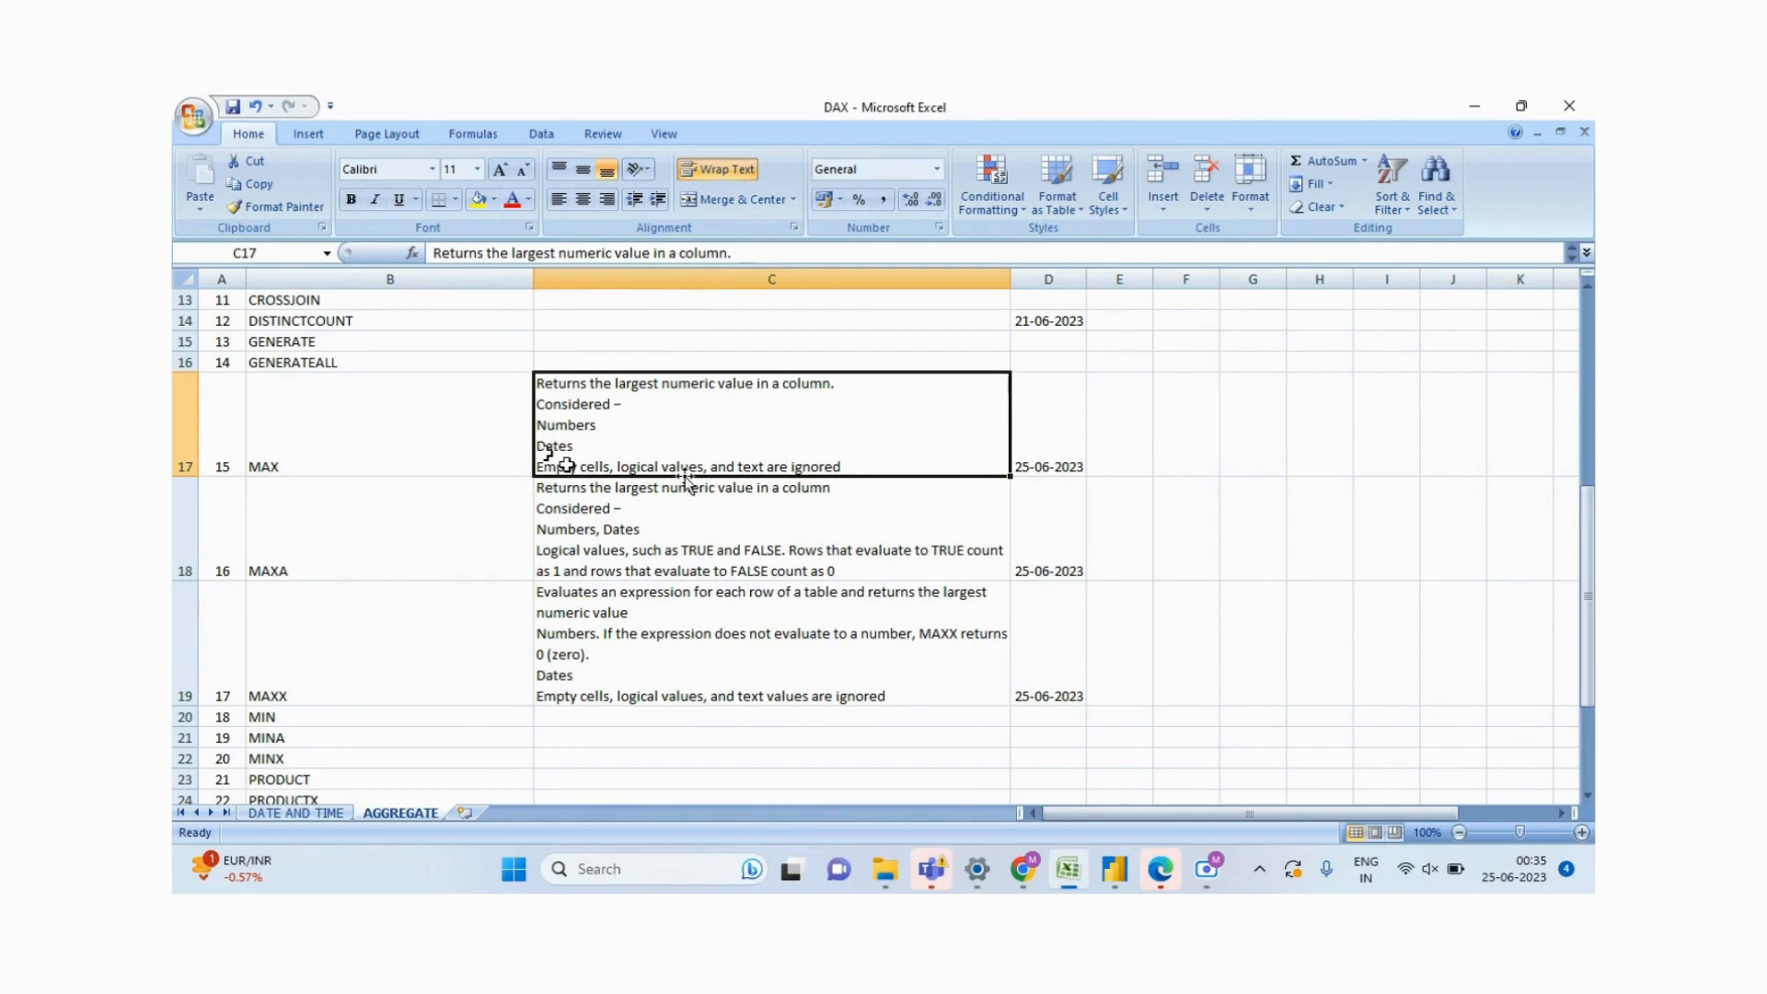
{"action": "left_click", "coordinate": [485, 544]}
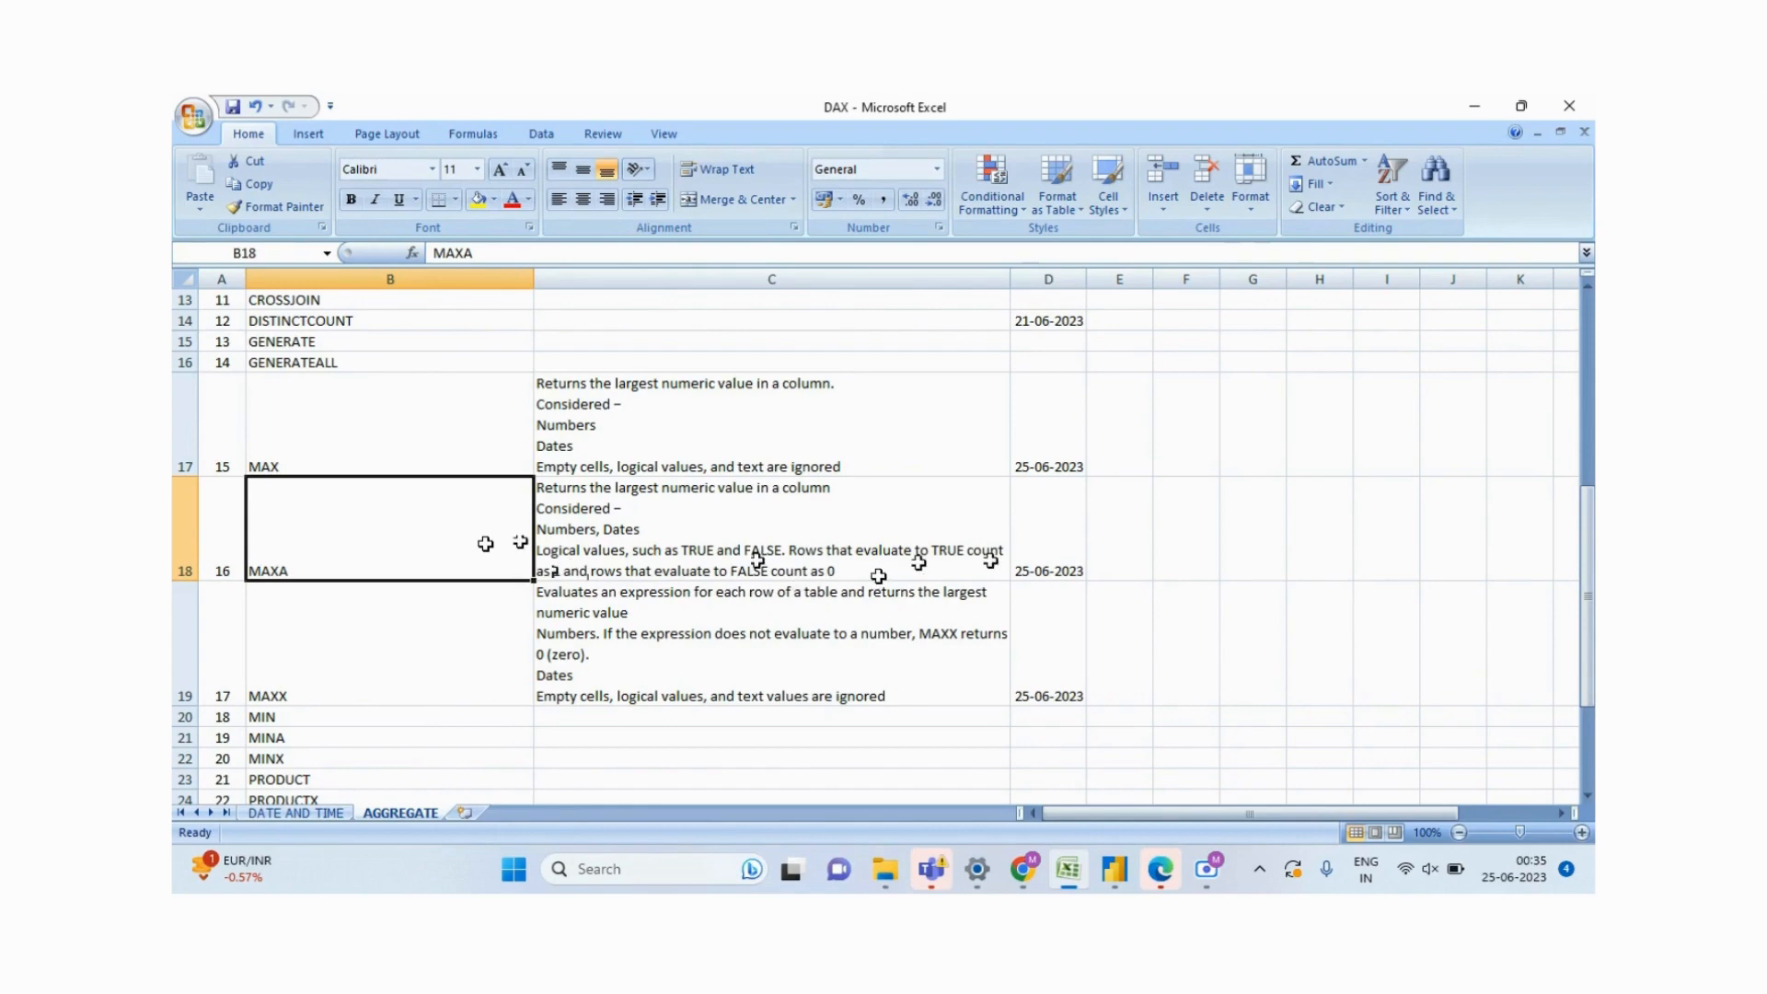
{"action": "left_click", "coordinate": [335, 651]}
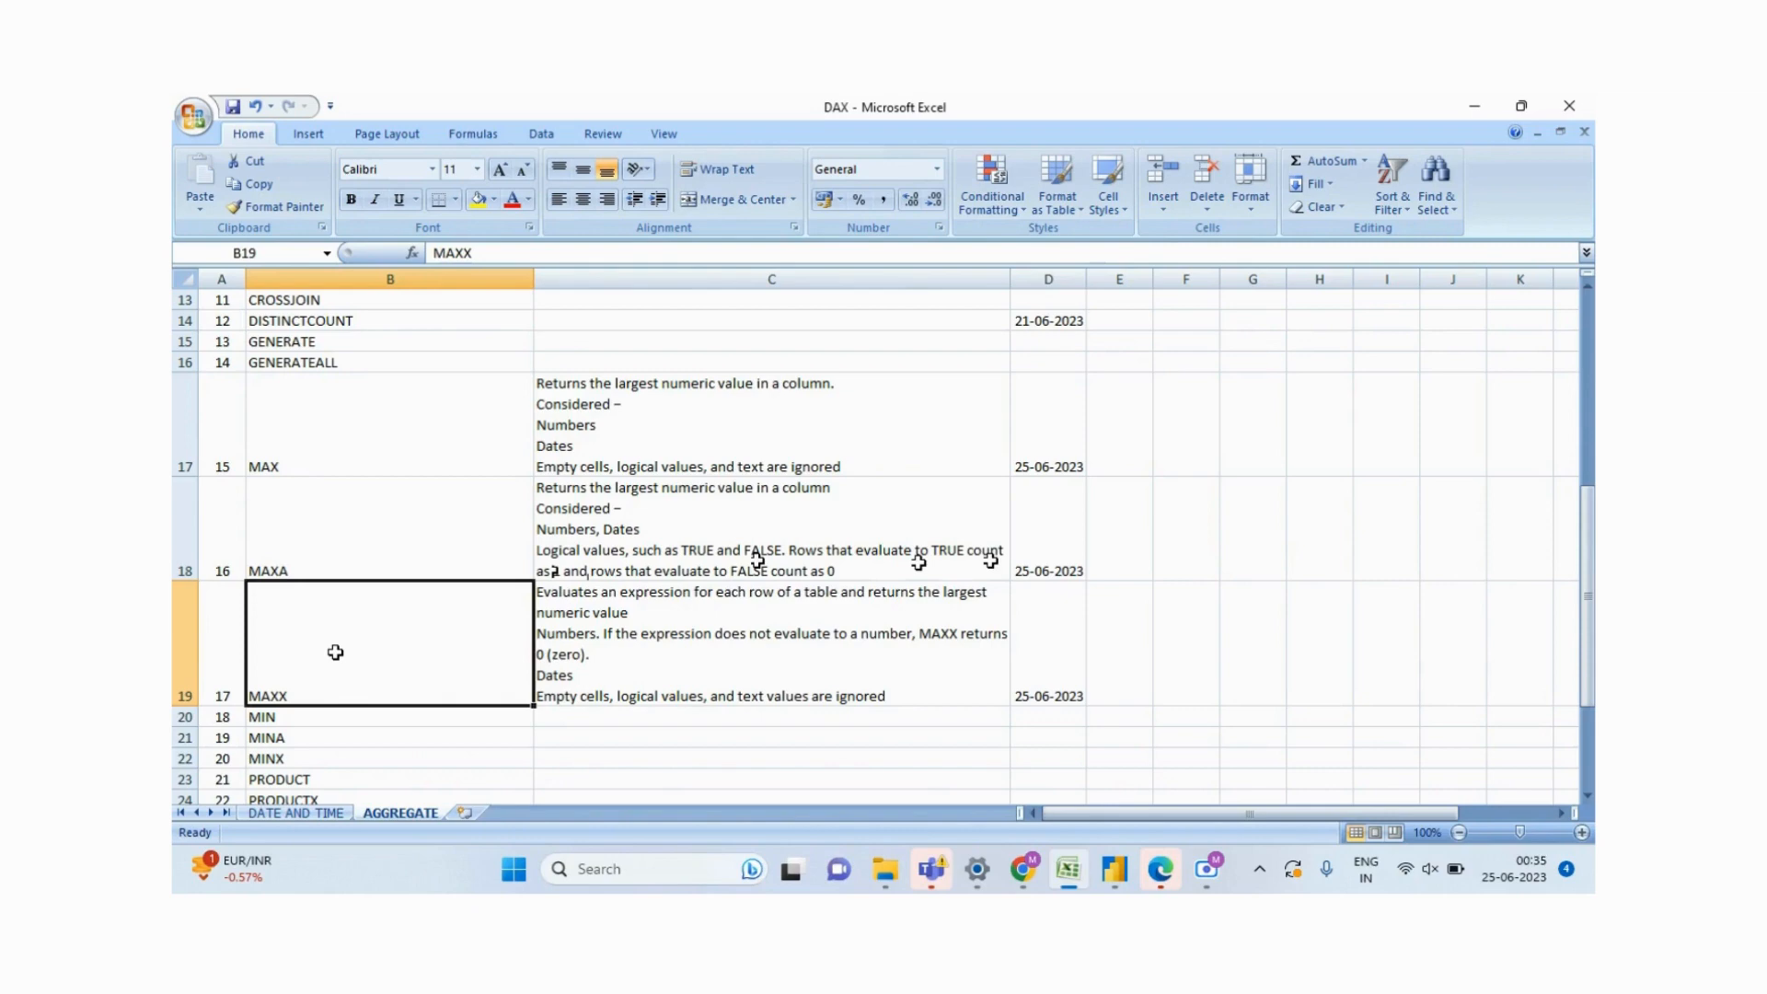
{"action": "left_click", "coordinate": [611, 658]}
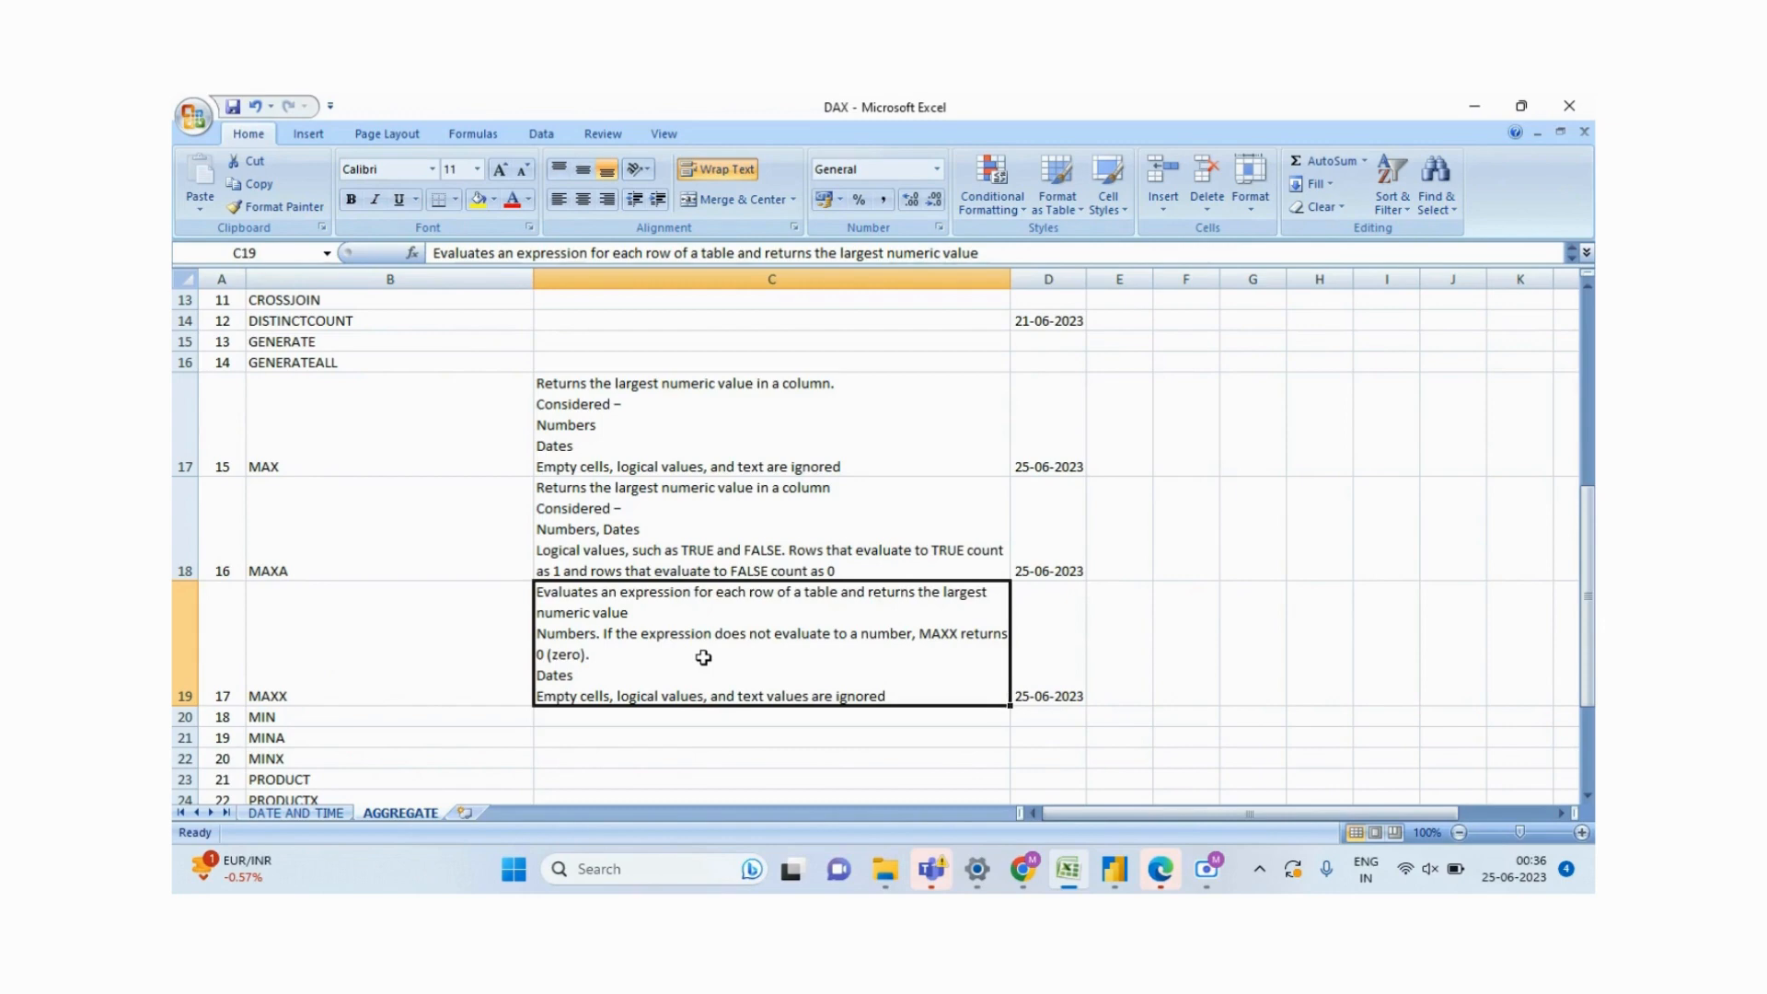
{"action": "left_click", "coordinate": [371, 636]}
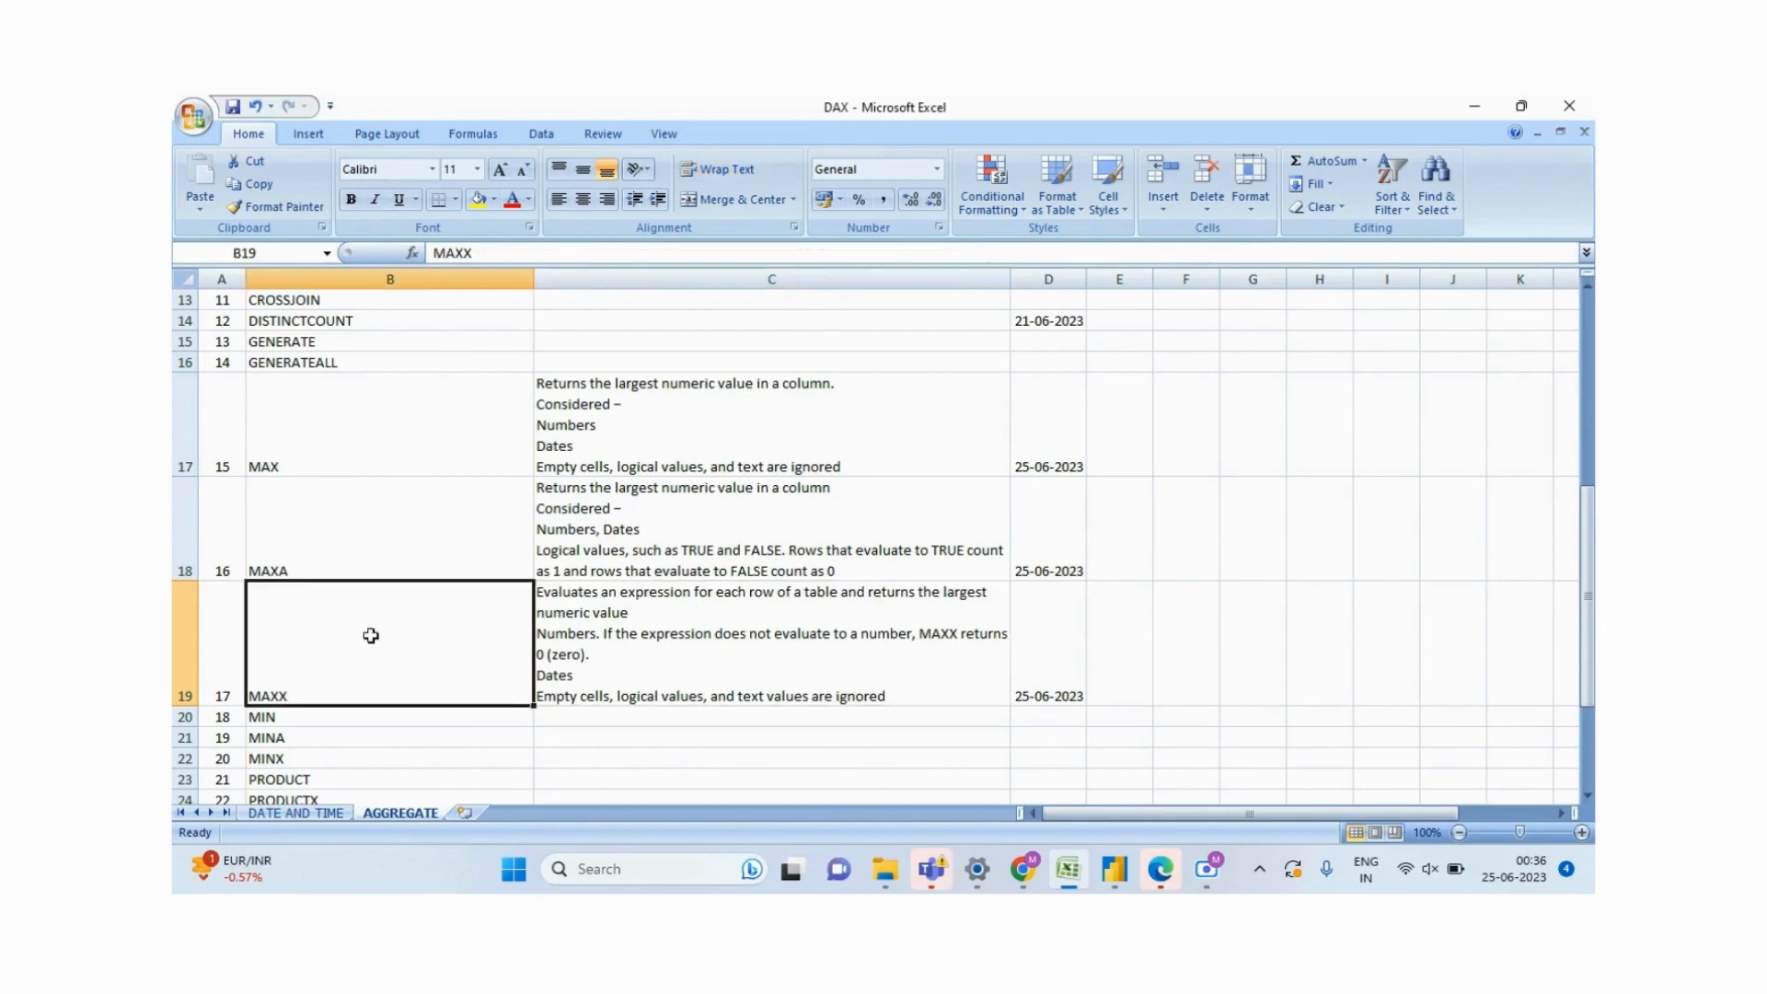
{"action": "left_click", "coordinate": [670, 677]}
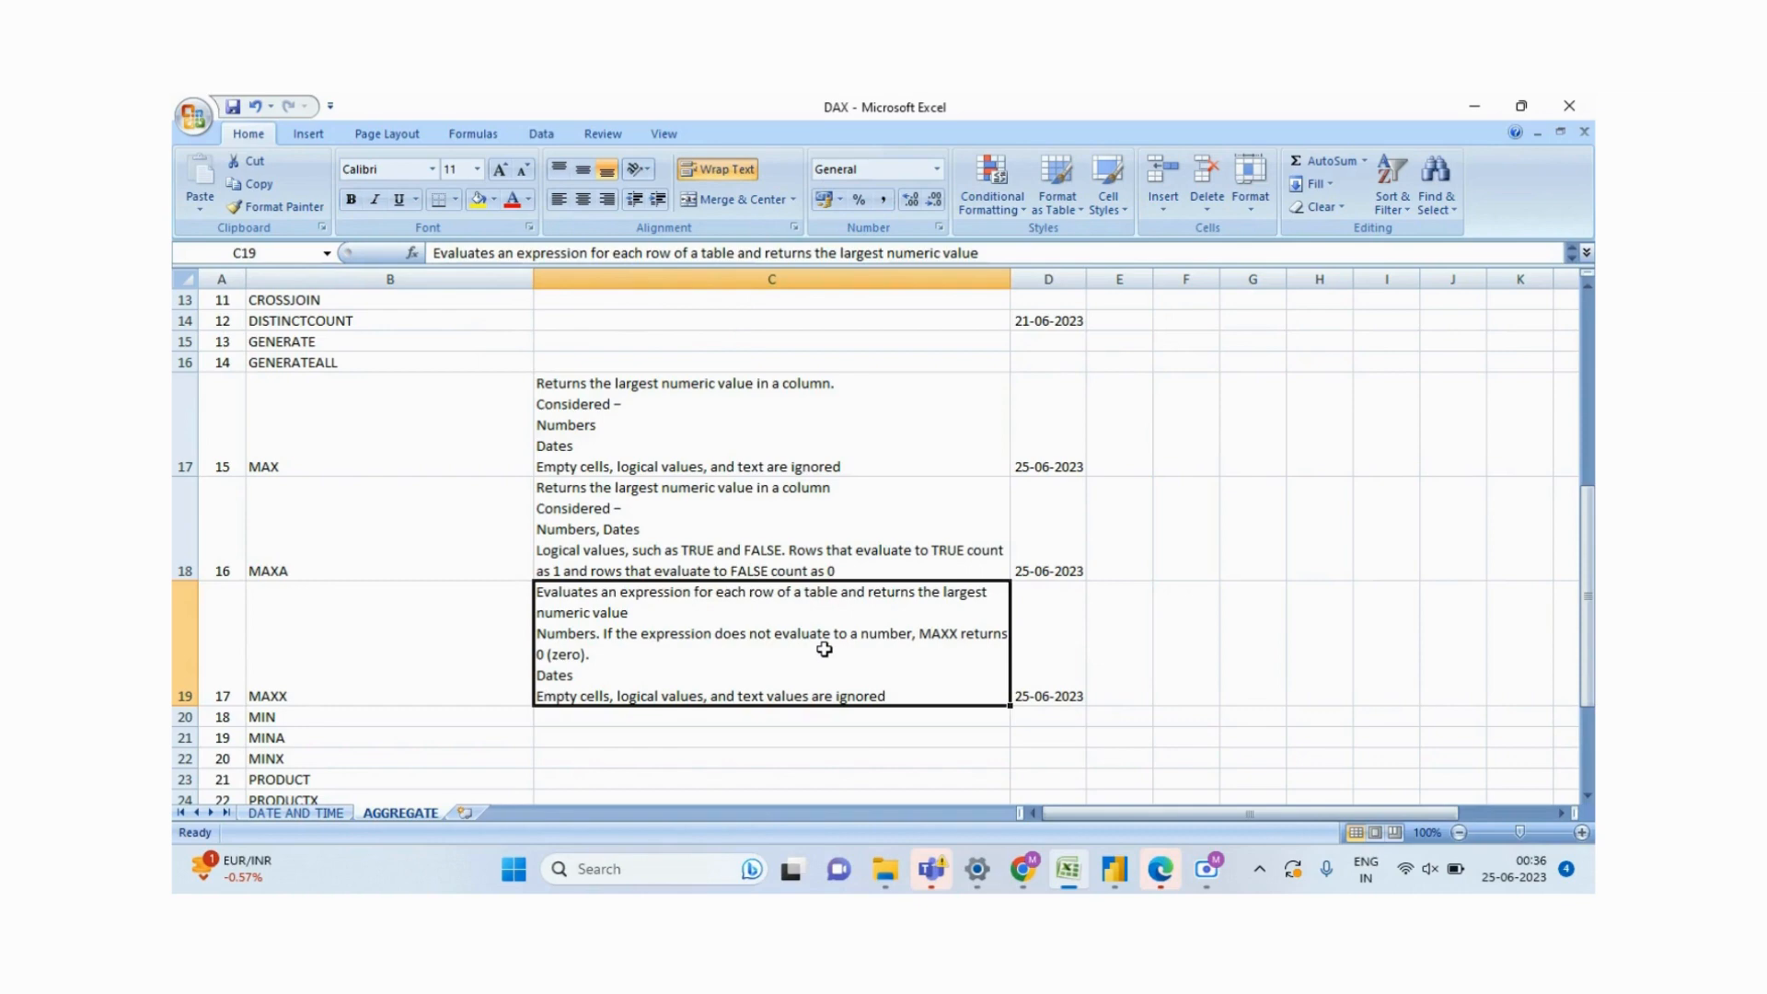
Step: Switch to Power BI Desktop and add the MAX column to the product table on Page 2
{"action": "mouse_move", "coordinate": [1114, 873]}
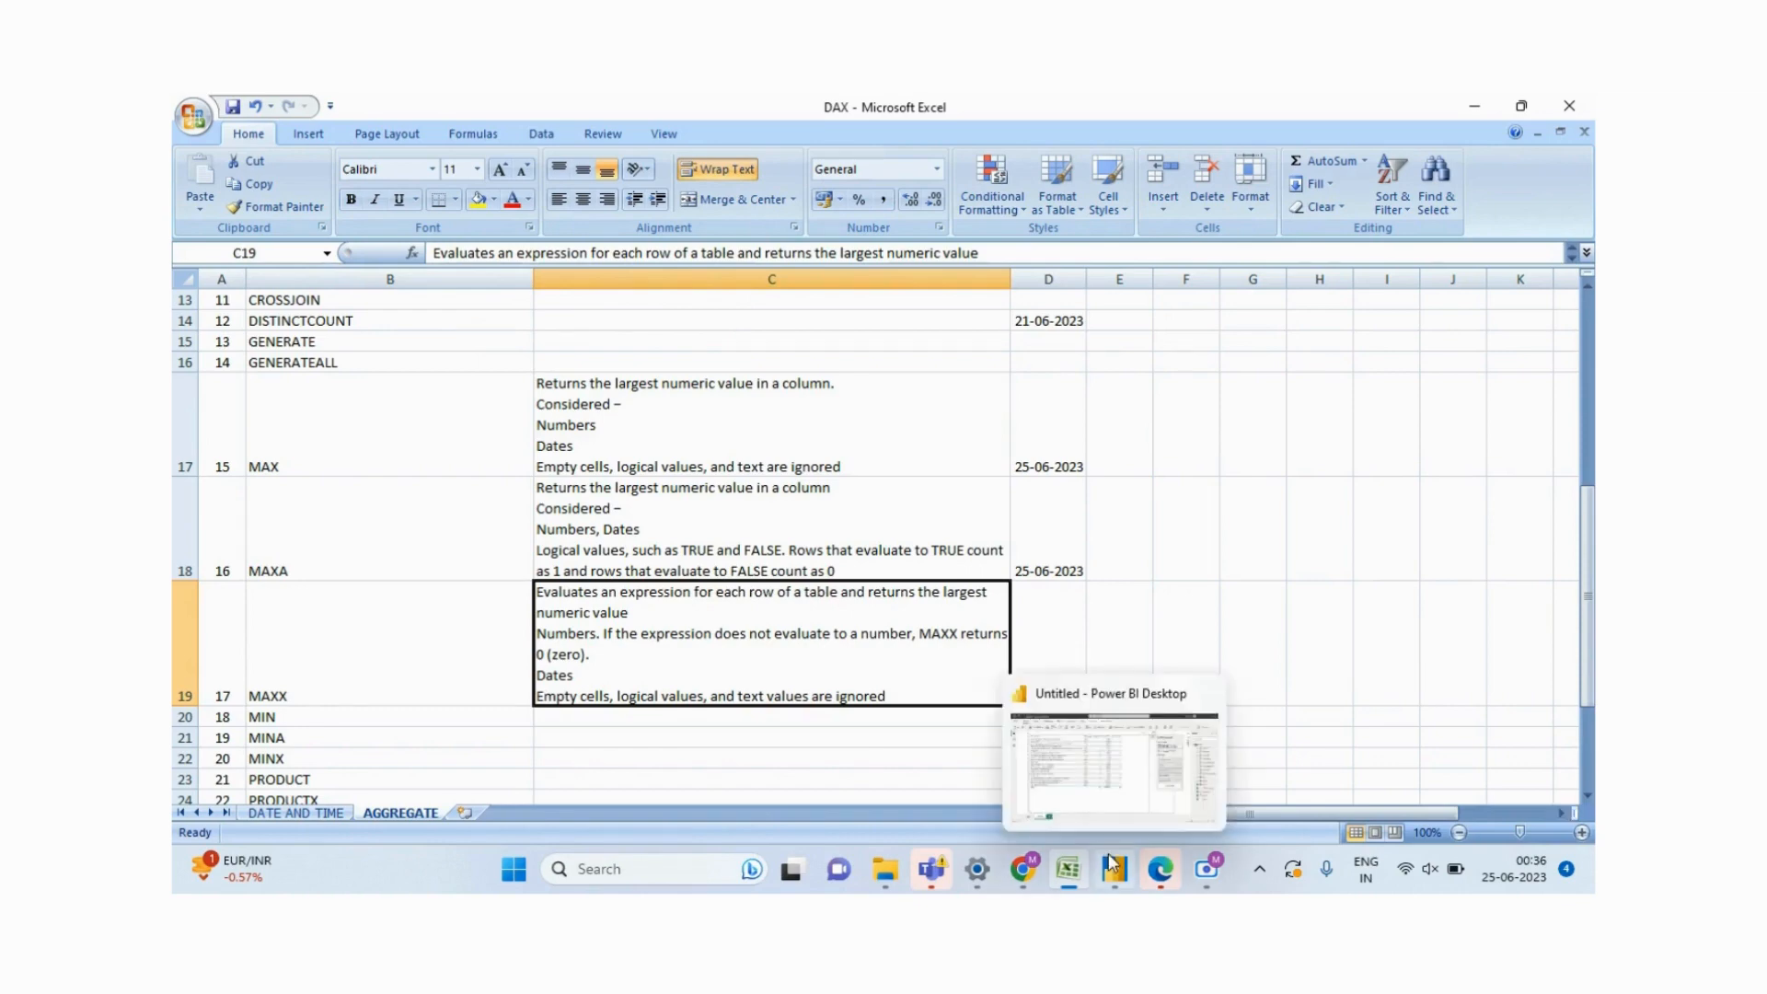
{"action": "left_click", "coordinate": [1086, 750]}
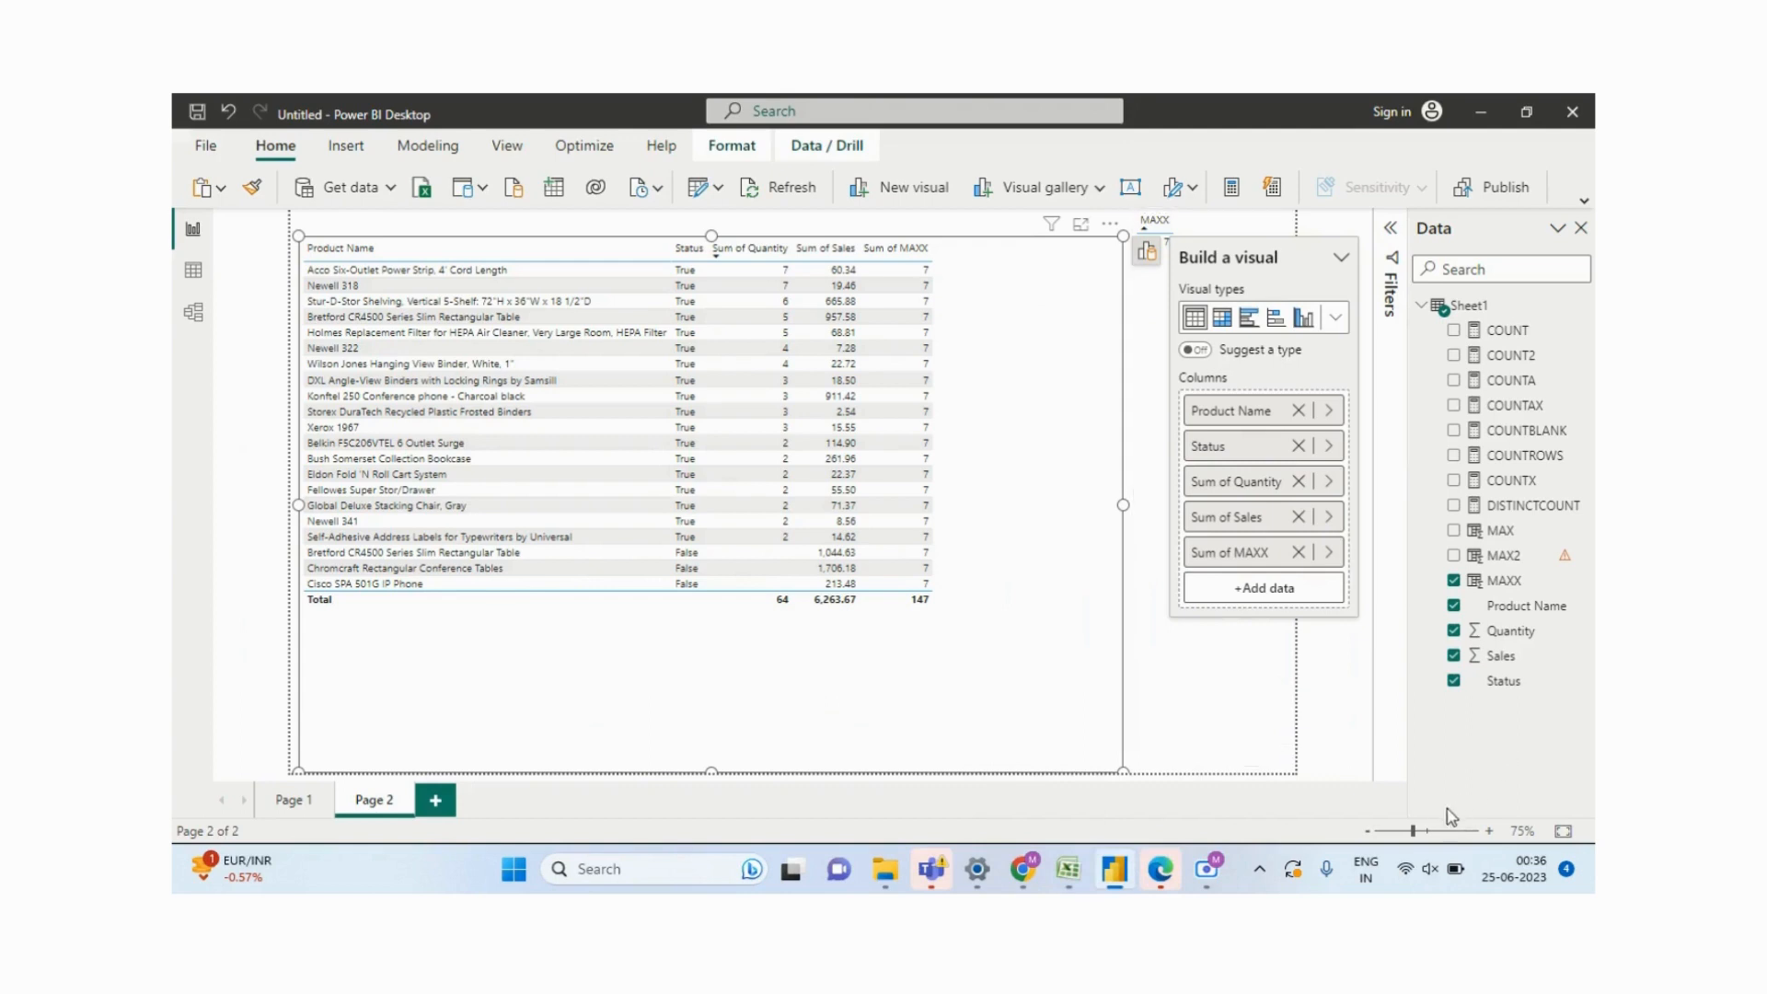
{"action": "left_click", "coordinate": [1426, 832]}
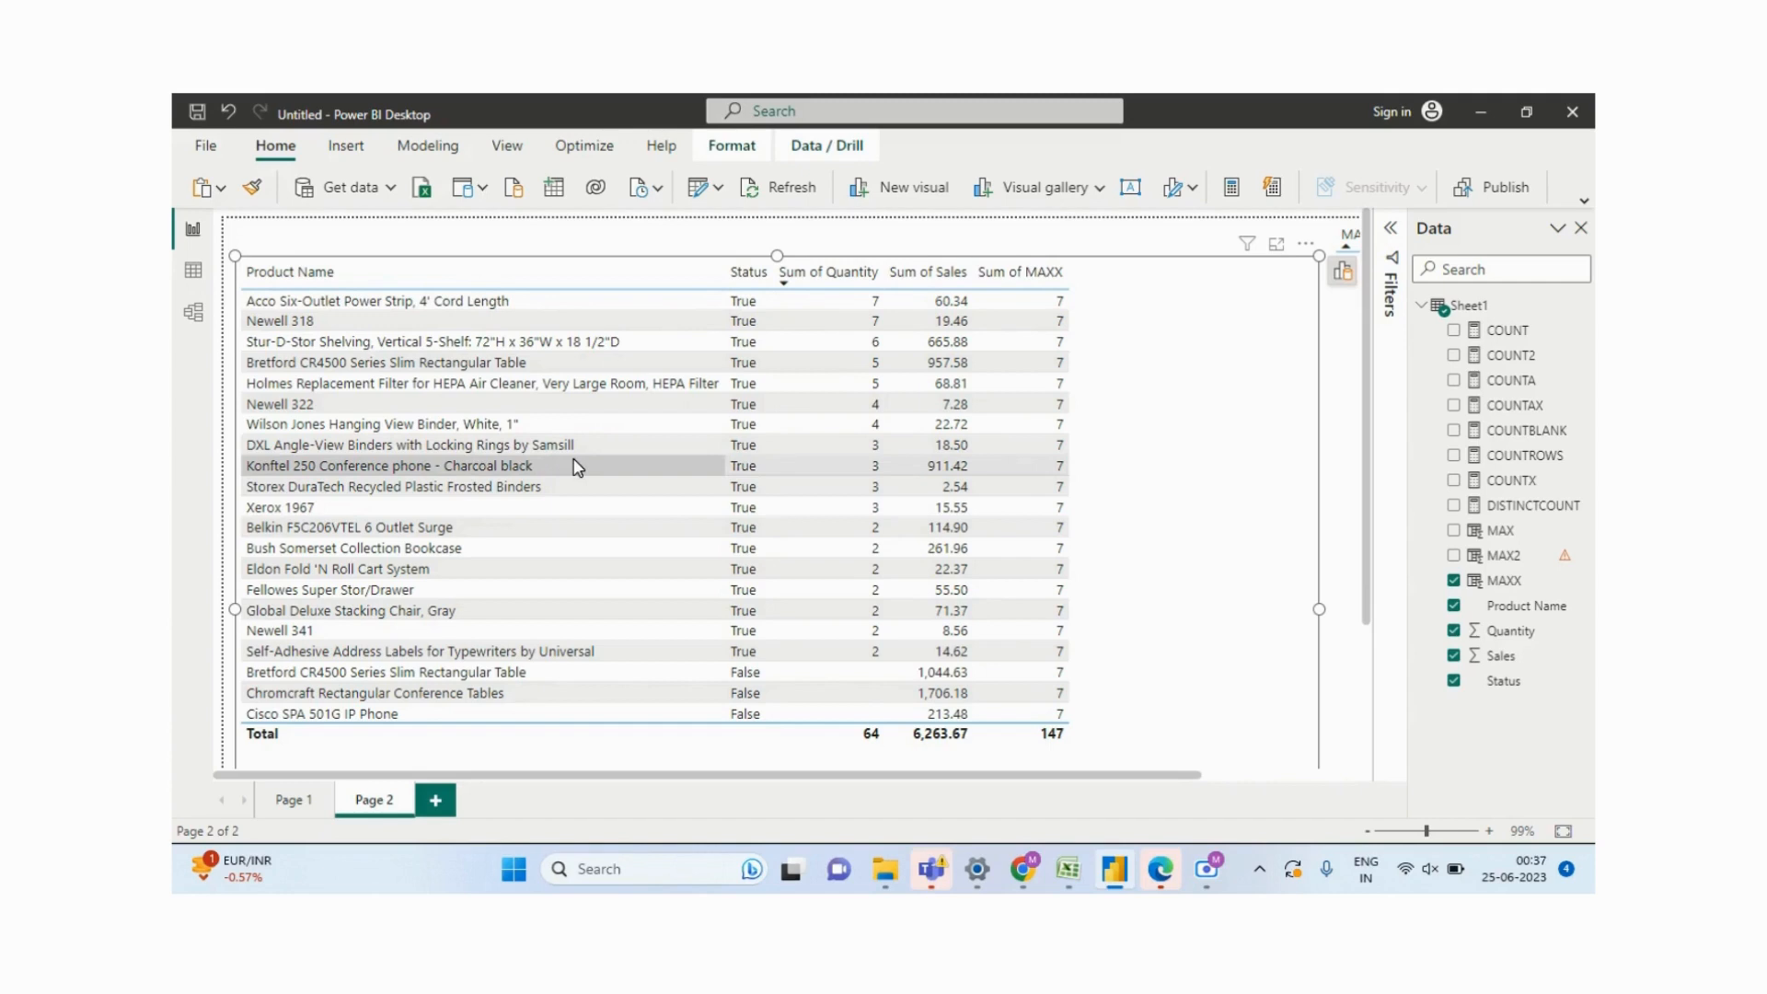
{"action": "left_click", "coordinate": [1484, 533]}
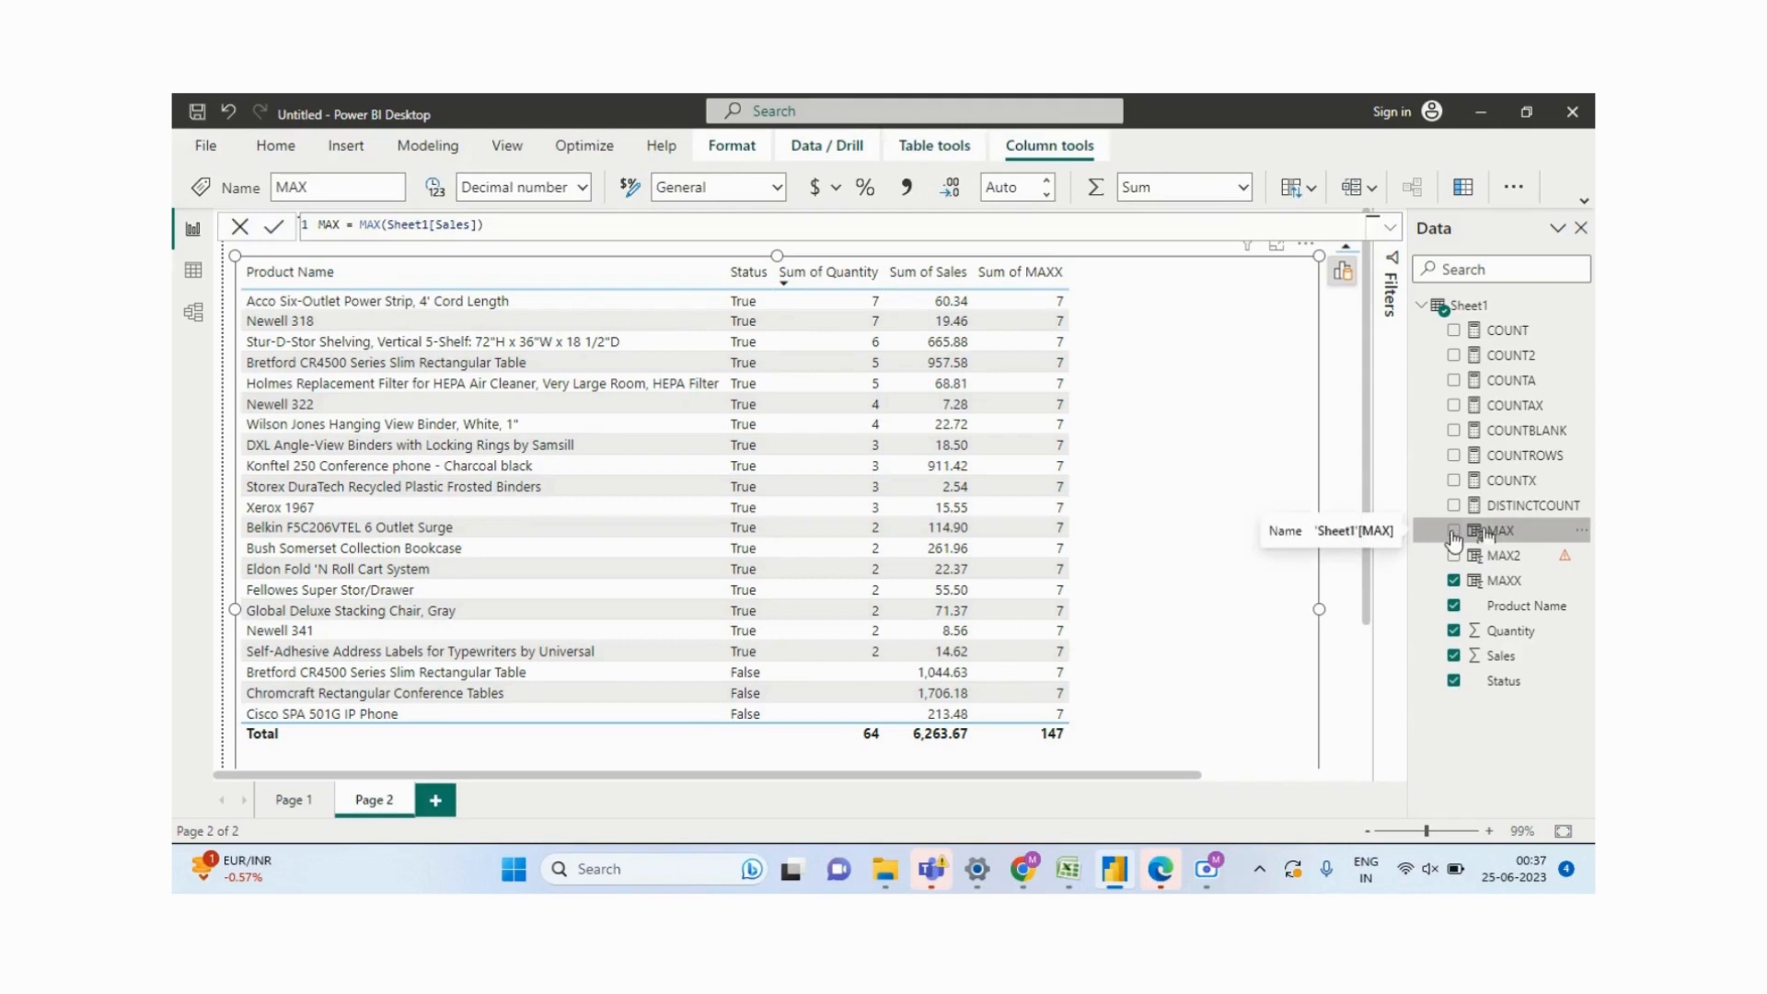
{"action": "left_click", "coordinate": [1453, 531]}
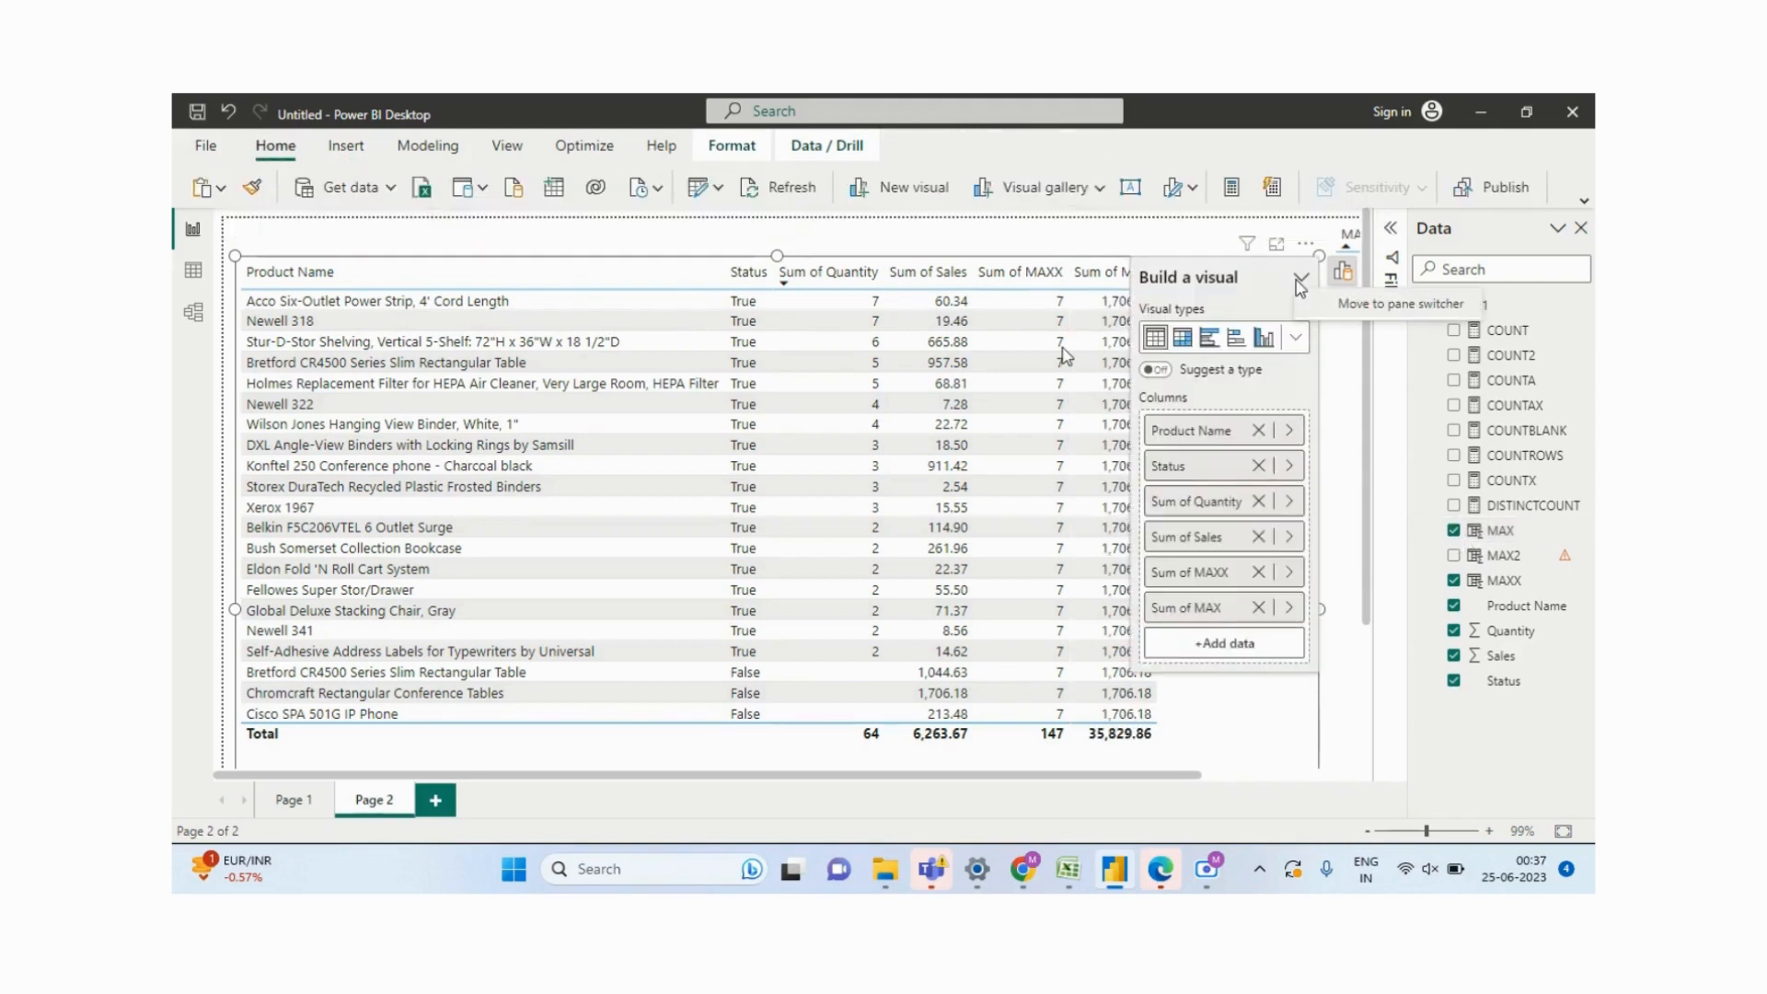
{"action": "left_click", "coordinate": [1063, 351]}
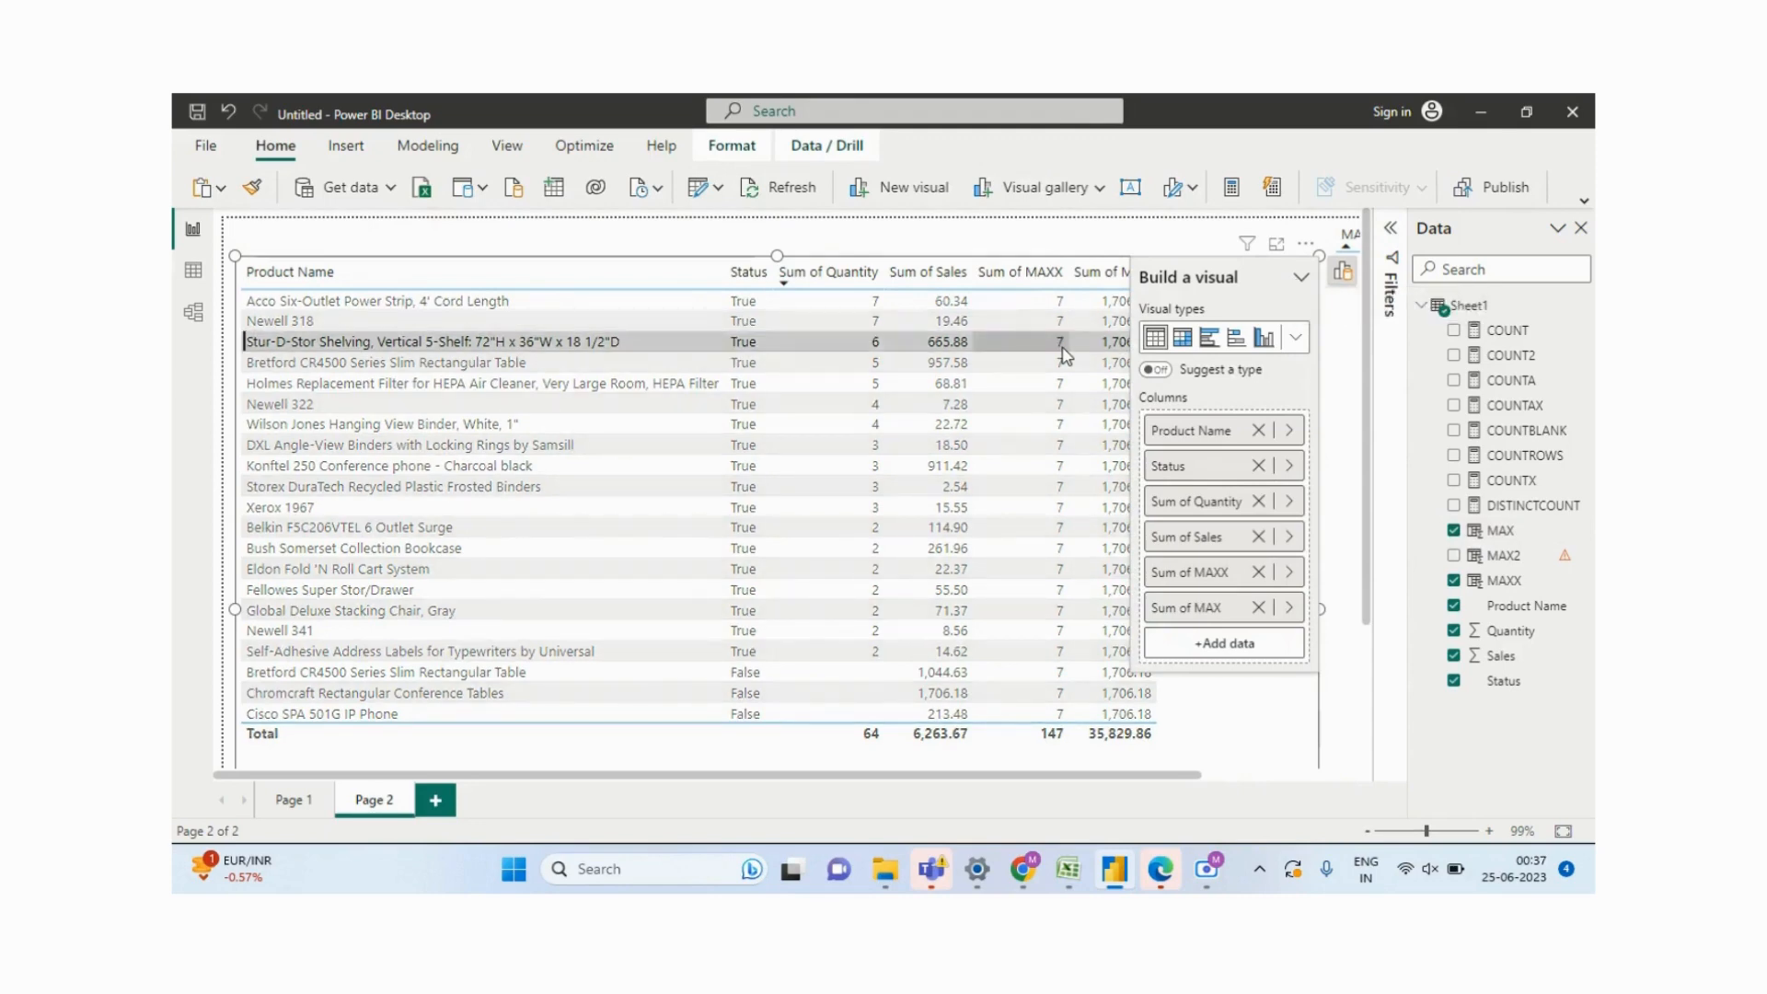
{"action": "left_click", "coordinate": [1227, 736]}
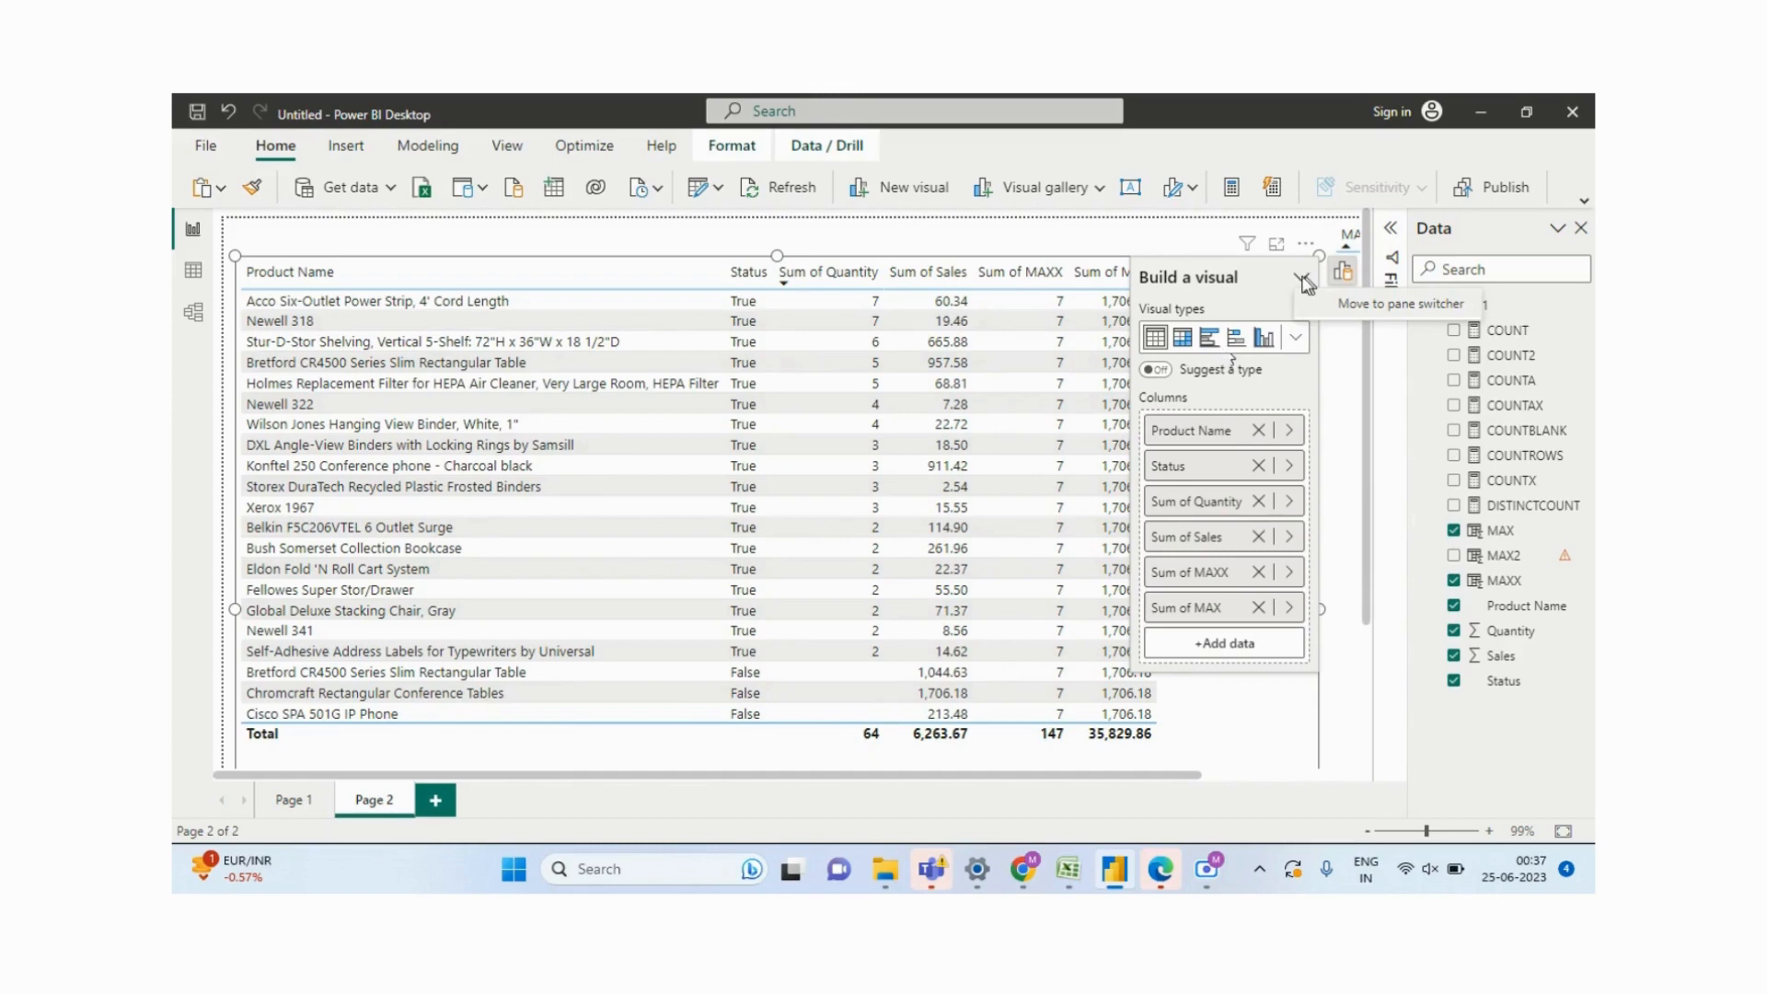
Step: Replace the MAXX field with MAX in the separate visual beside the product table
{"action": "left_click", "coordinate": [1334, 382]}
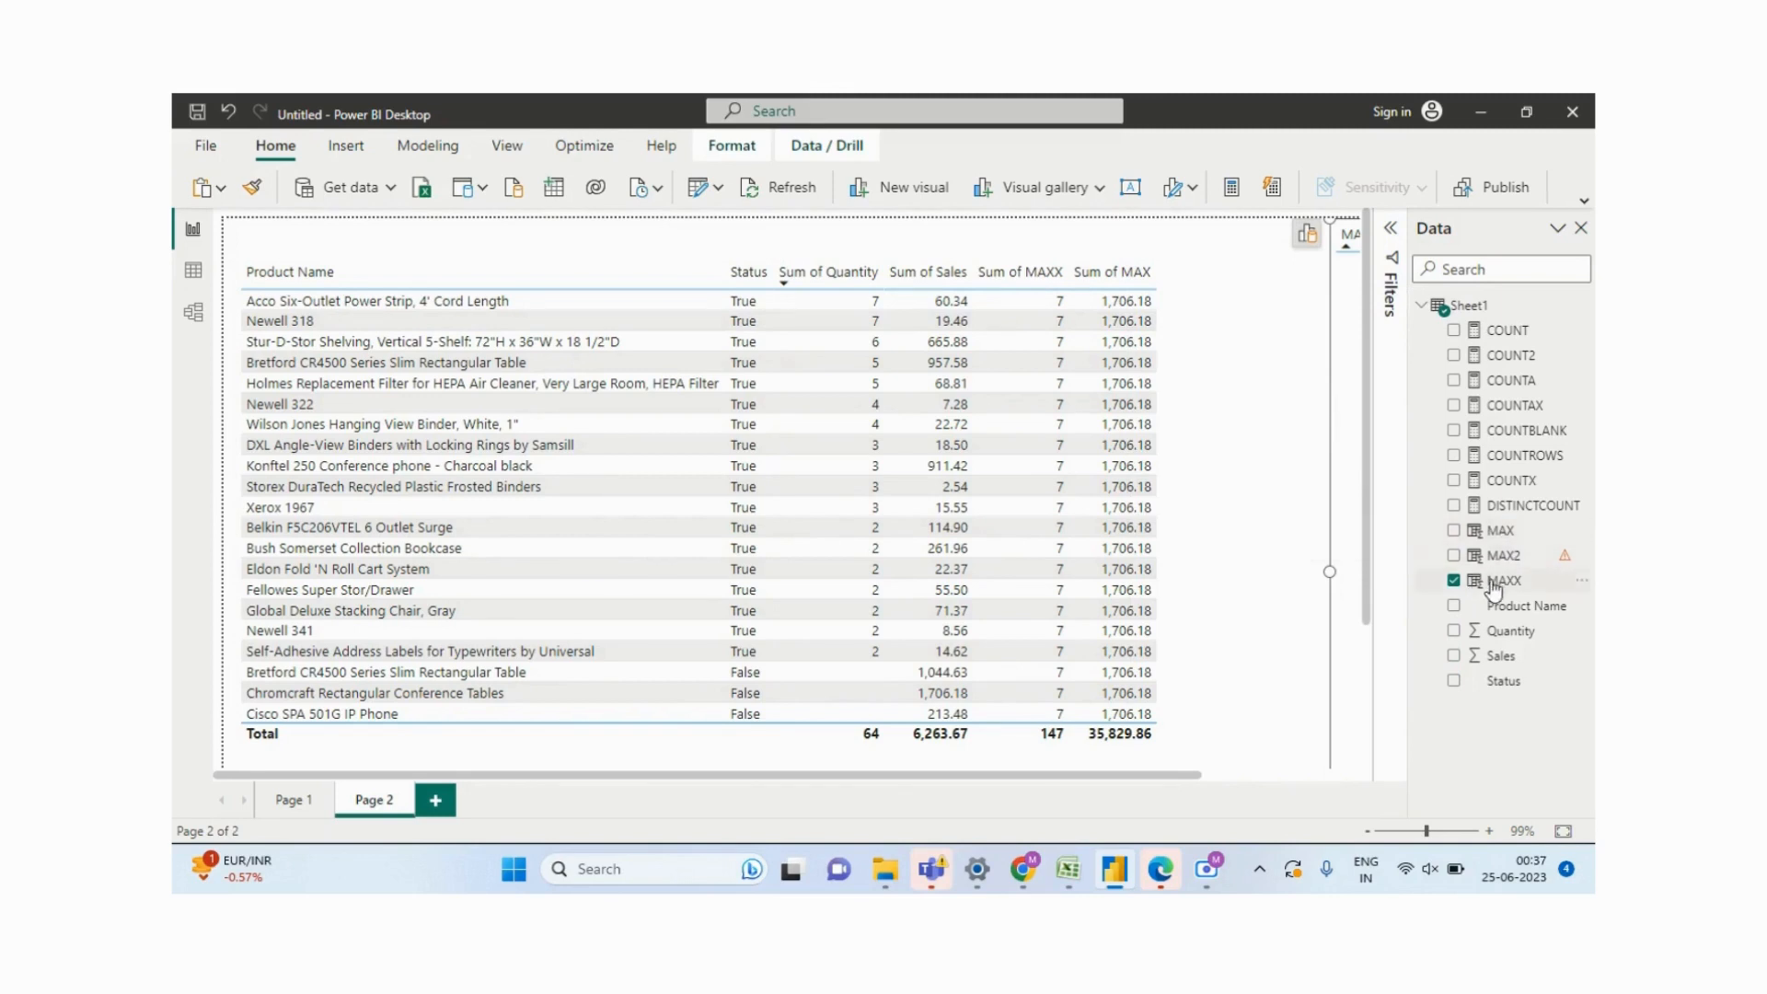
{"action": "left_click", "coordinate": [1491, 538]}
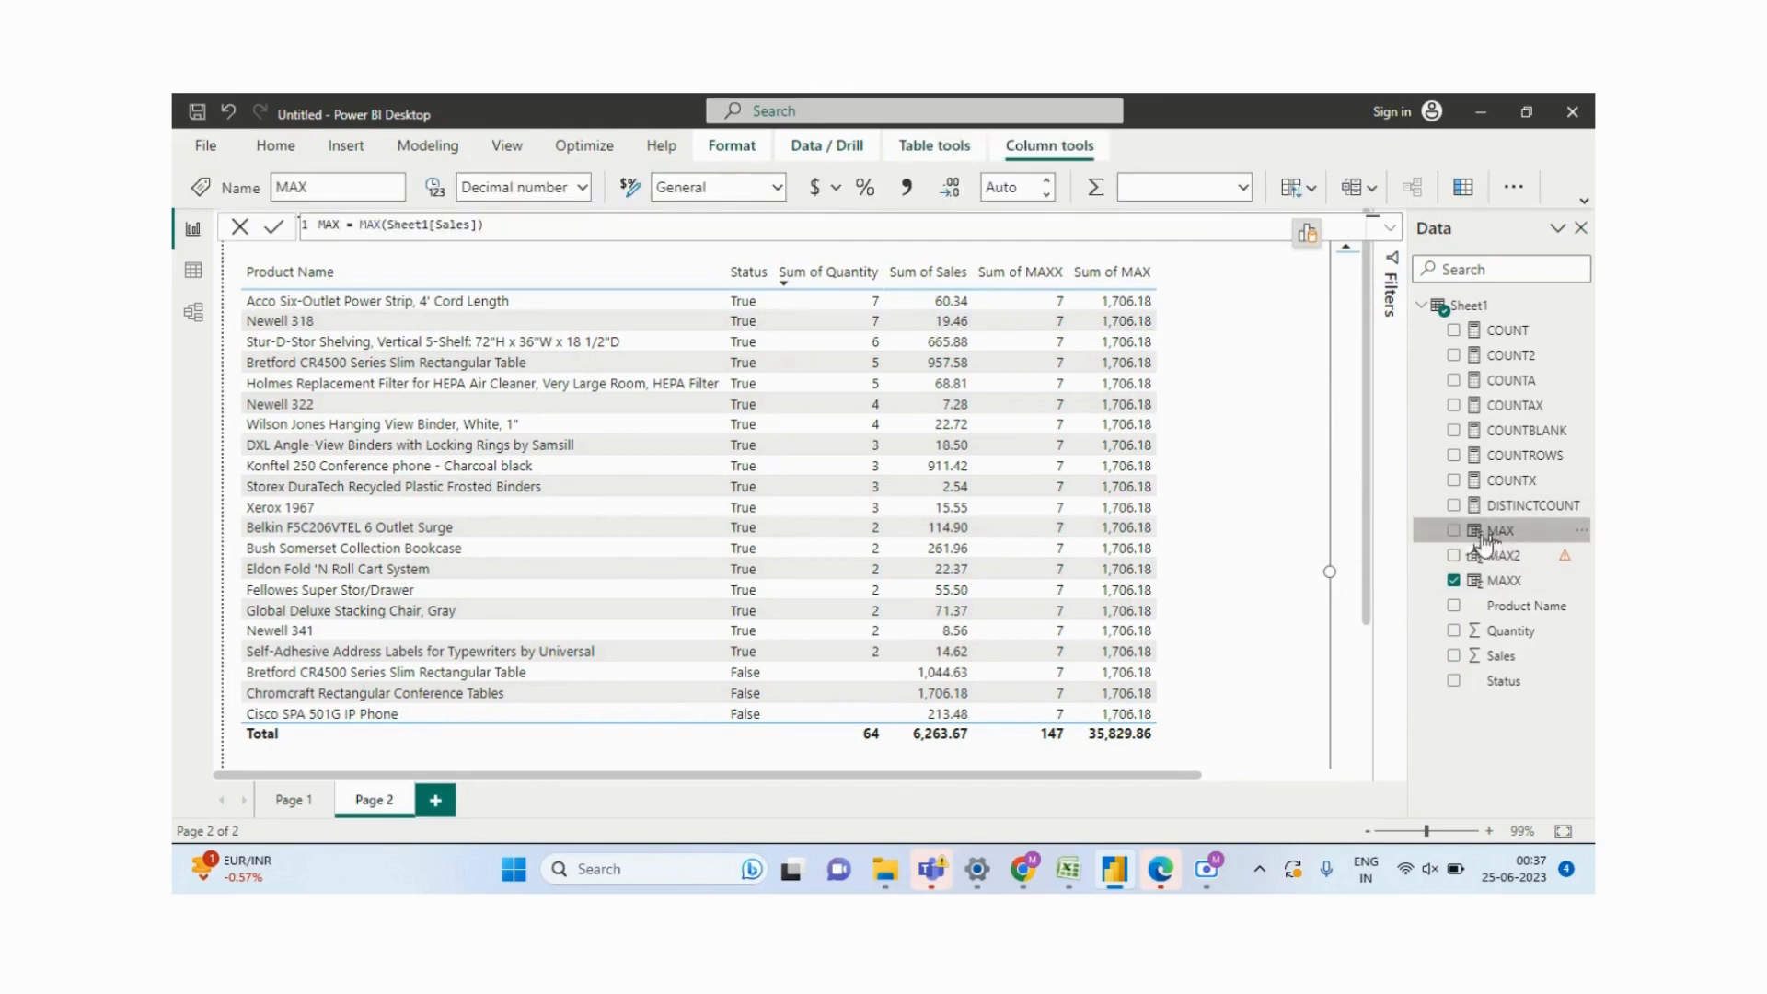
{"action": "left_click", "coordinate": [1455, 533]}
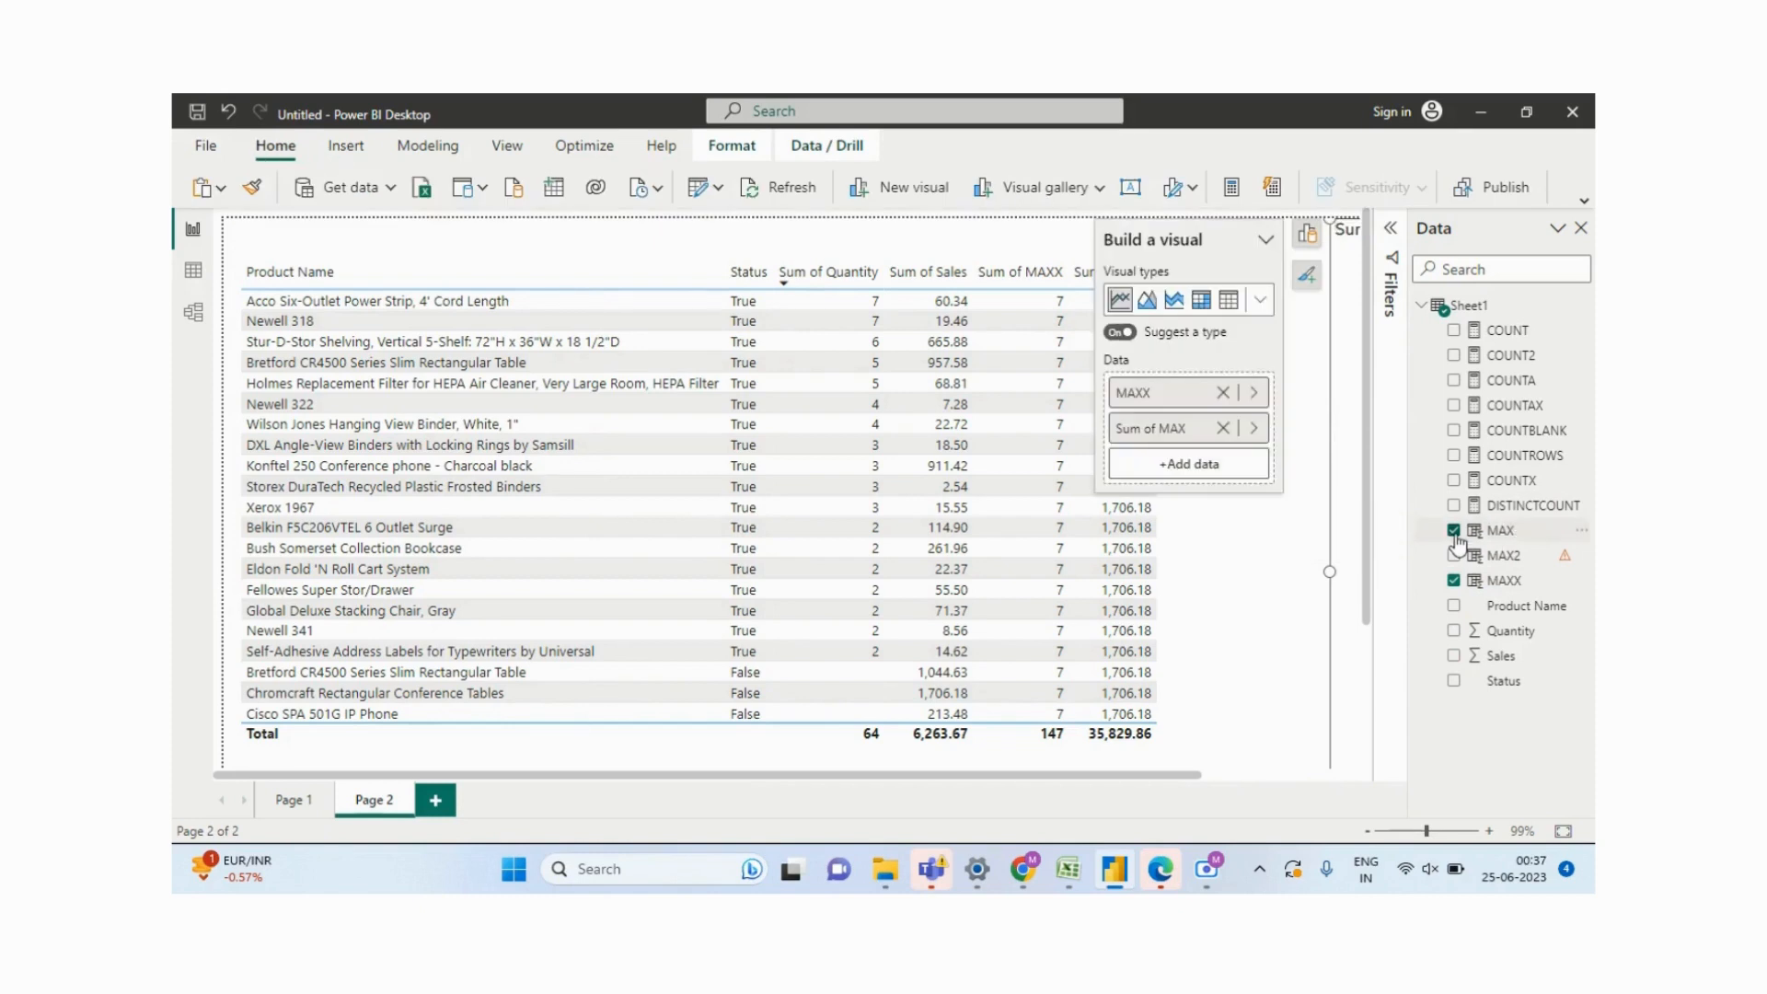
{"action": "left_click", "coordinate": [1454, 581]}
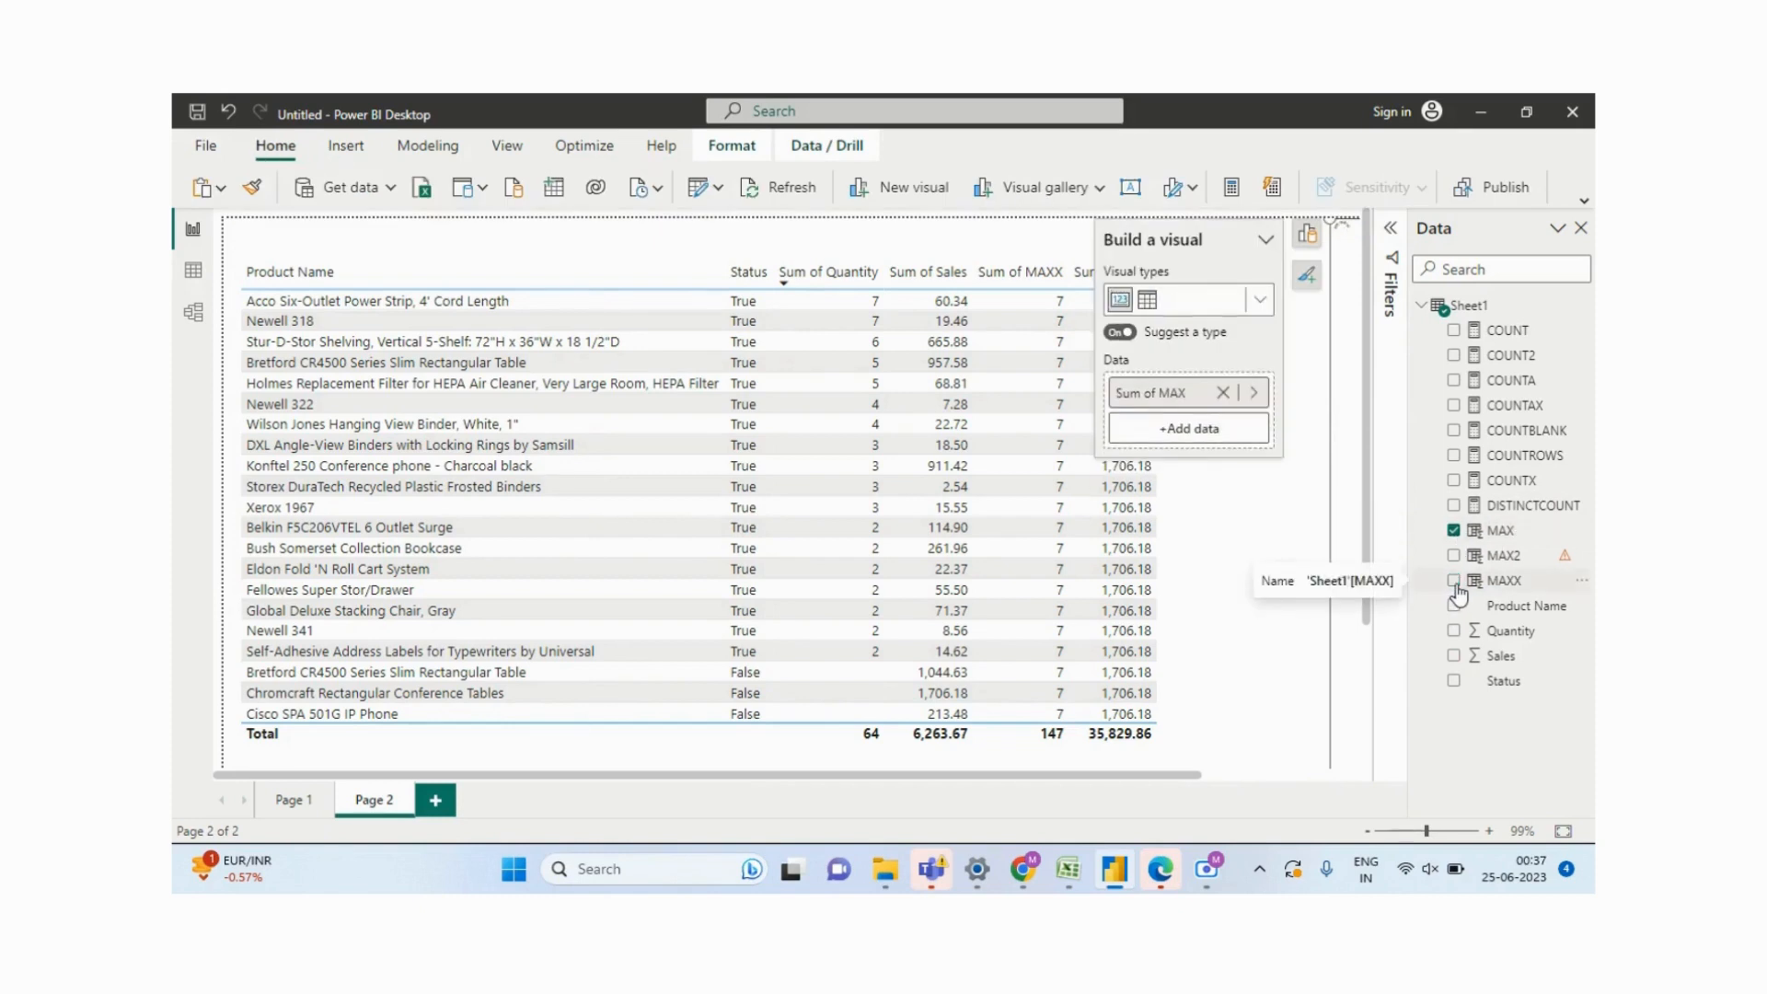
Step: Examine the MAX column's DAX formula and reselect the product table
{"action": "left_click", "coordinate": [1500, 532]}
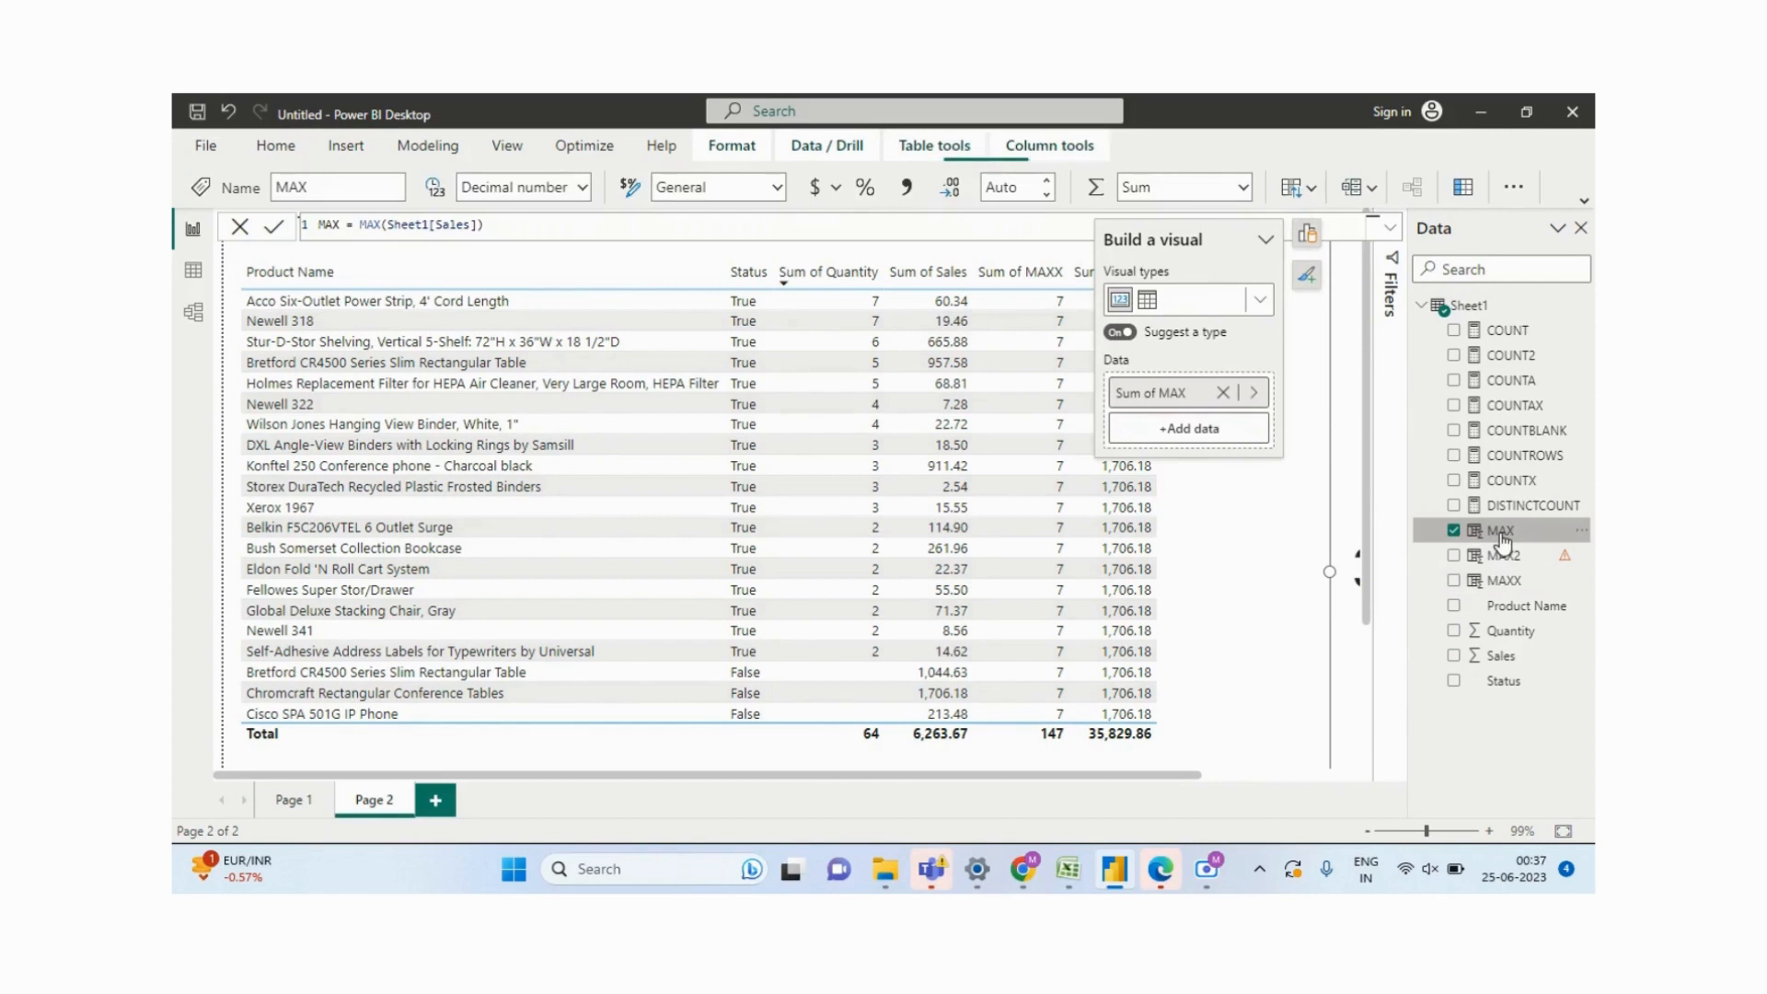
{"action": "double_click", "coordinate": [367, 224]}
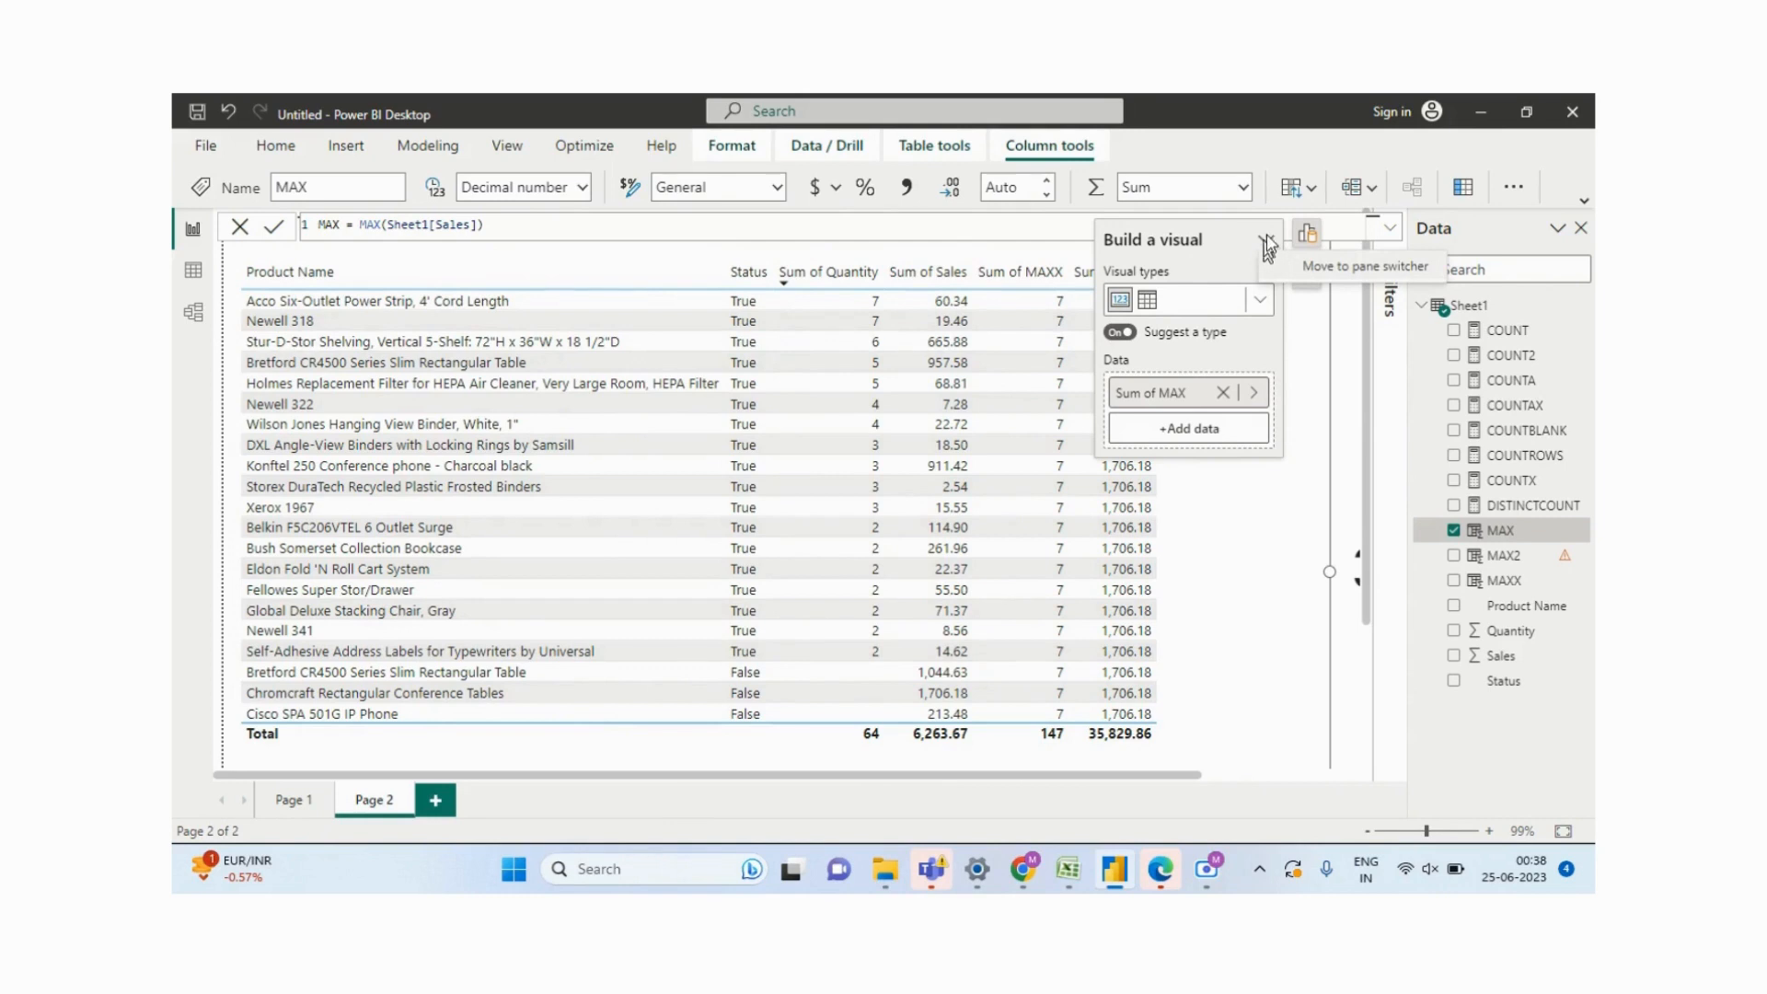
{"action": "left_click", "coordinate": [1435, 405]}
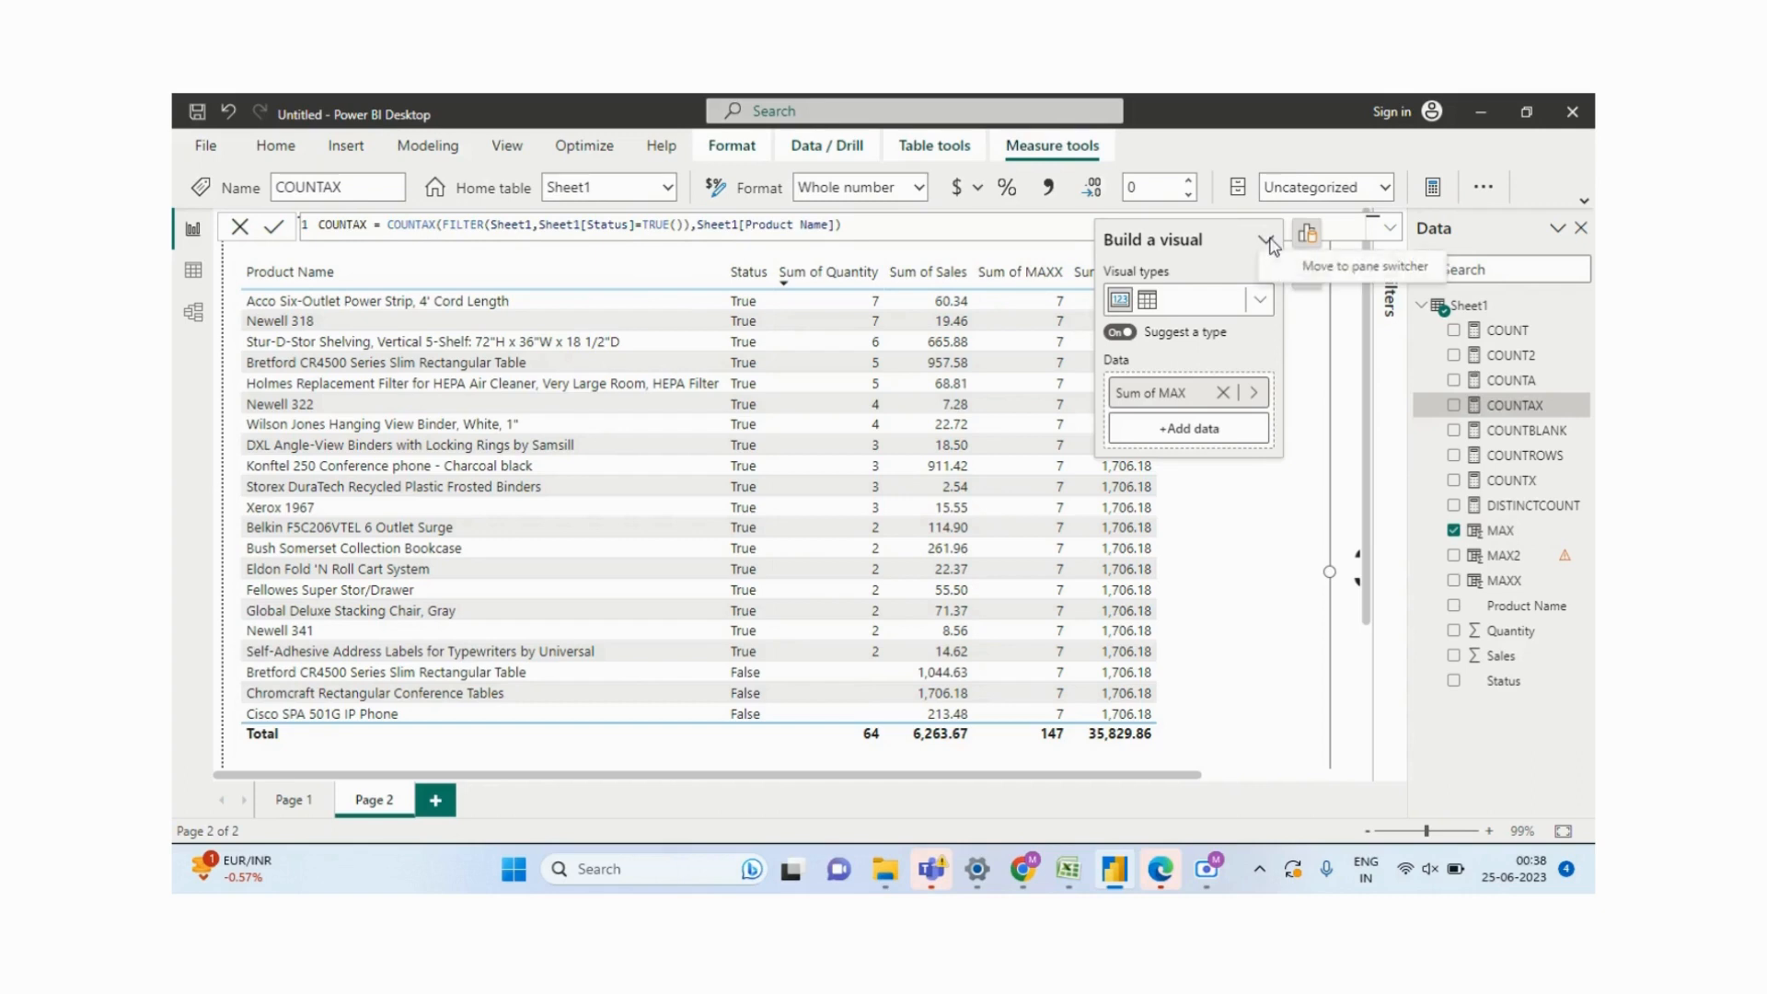
{"action": "left_click", "coordinate": [1224, 552]}
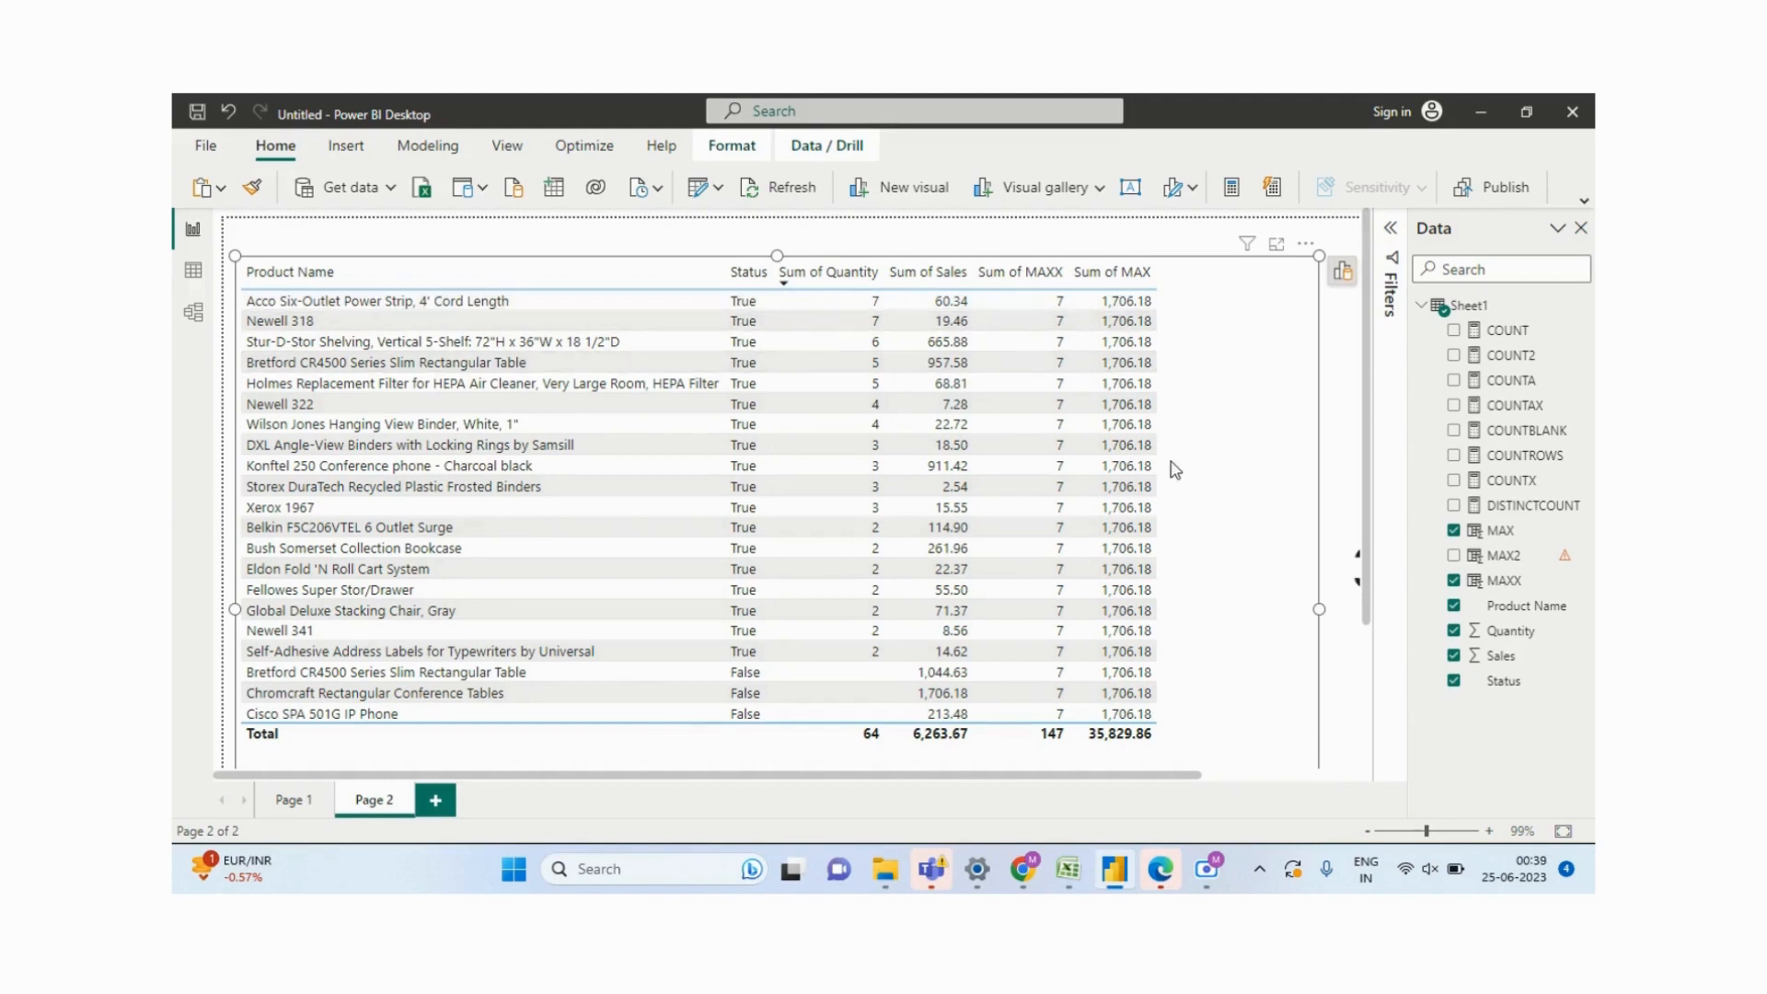
Step: Add the MAX2 column to the product table and inspect its error details and formula
{"action": "left_click", "coordinate": [1454, 555]}
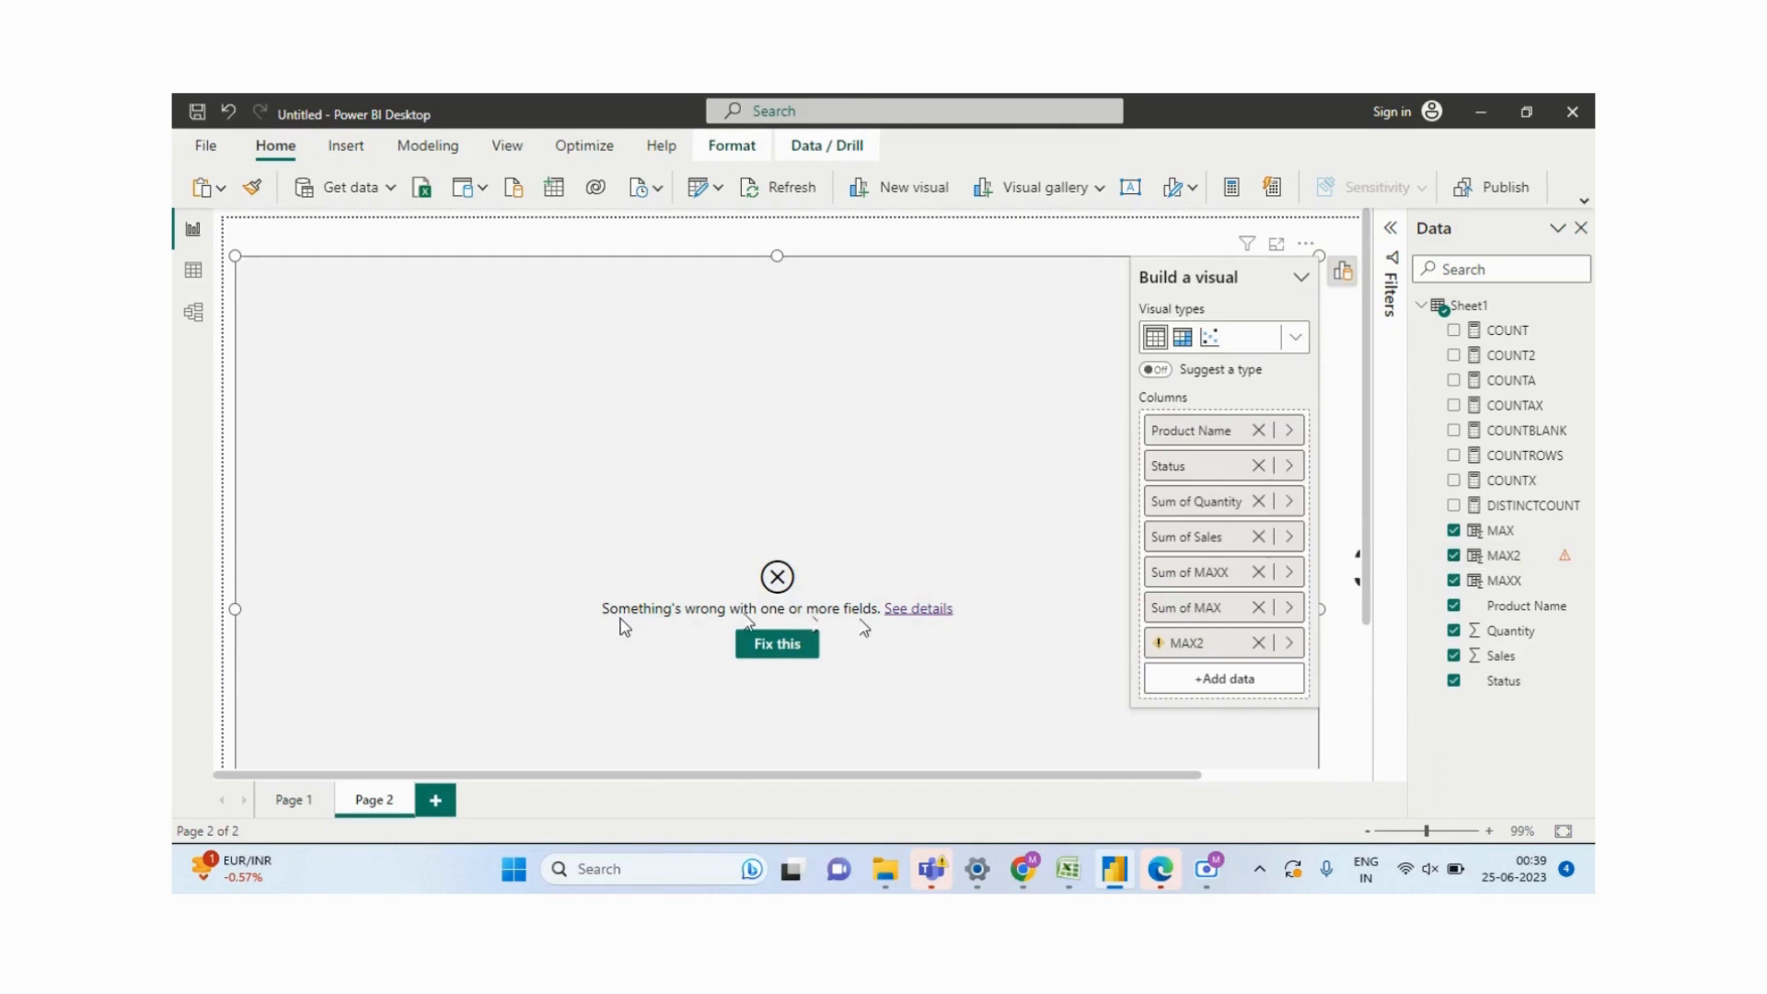
{"action": "left_click", "coordinate": [912, 615]}
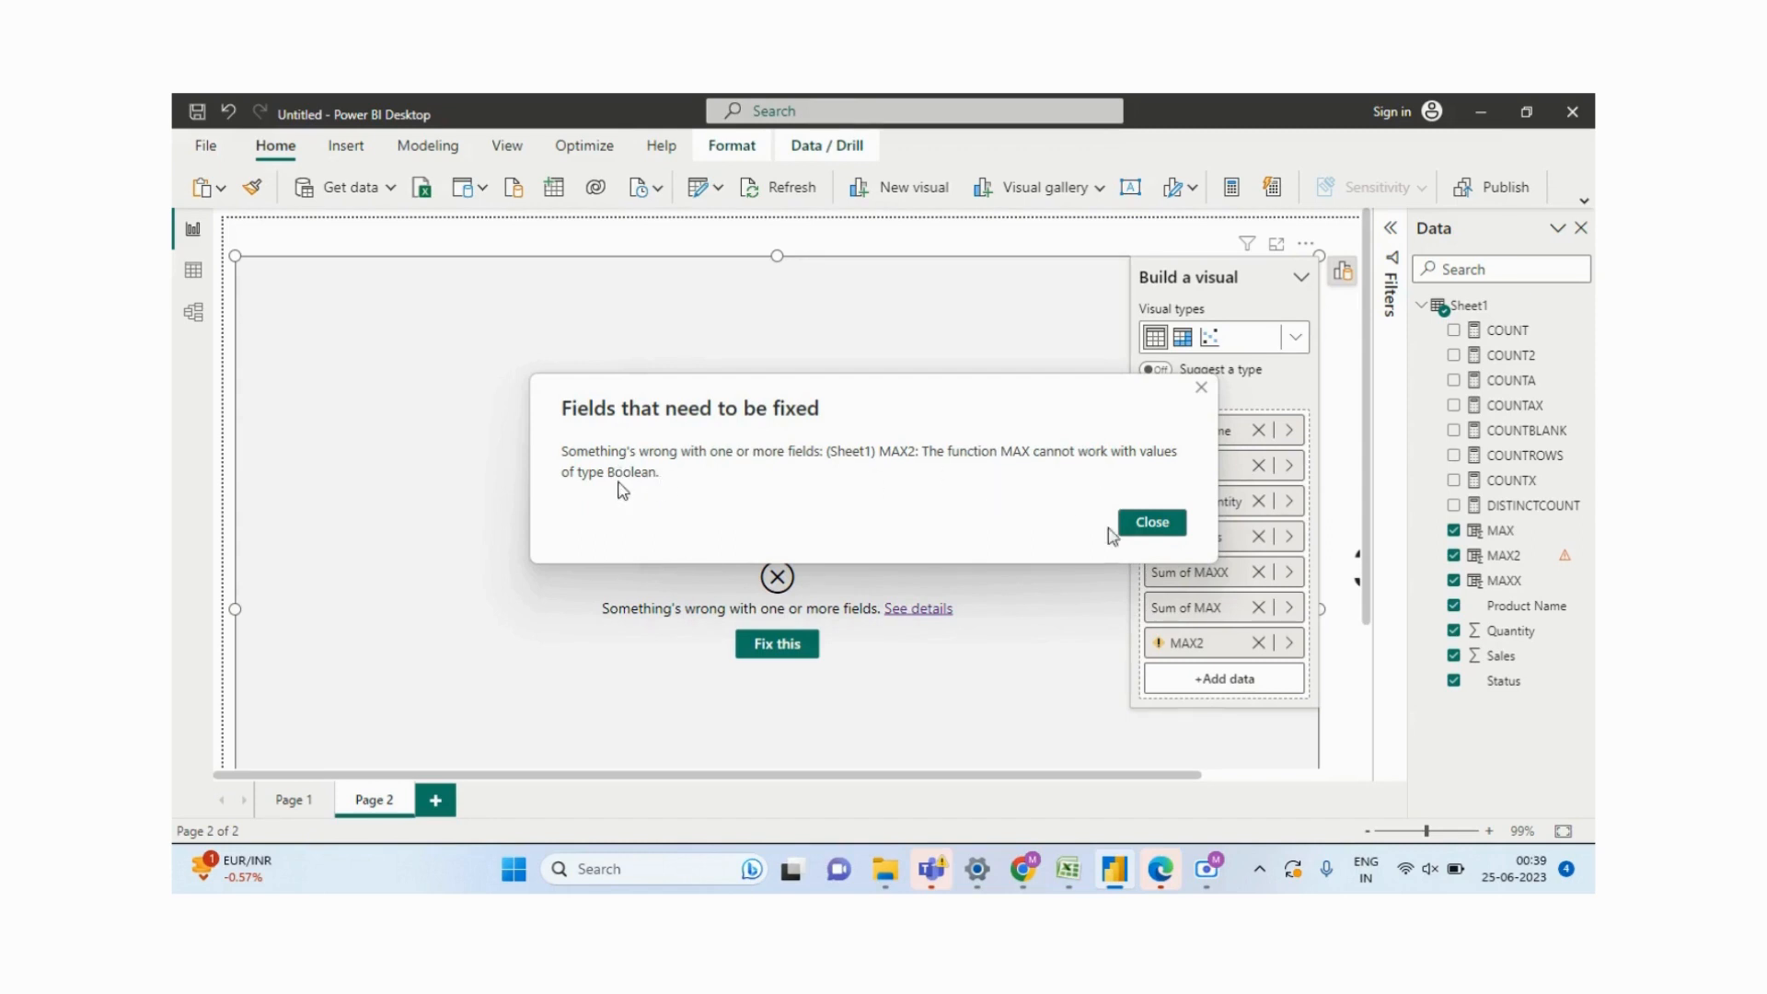
{"action": "left_click", "coordinate": [1146, 526]}
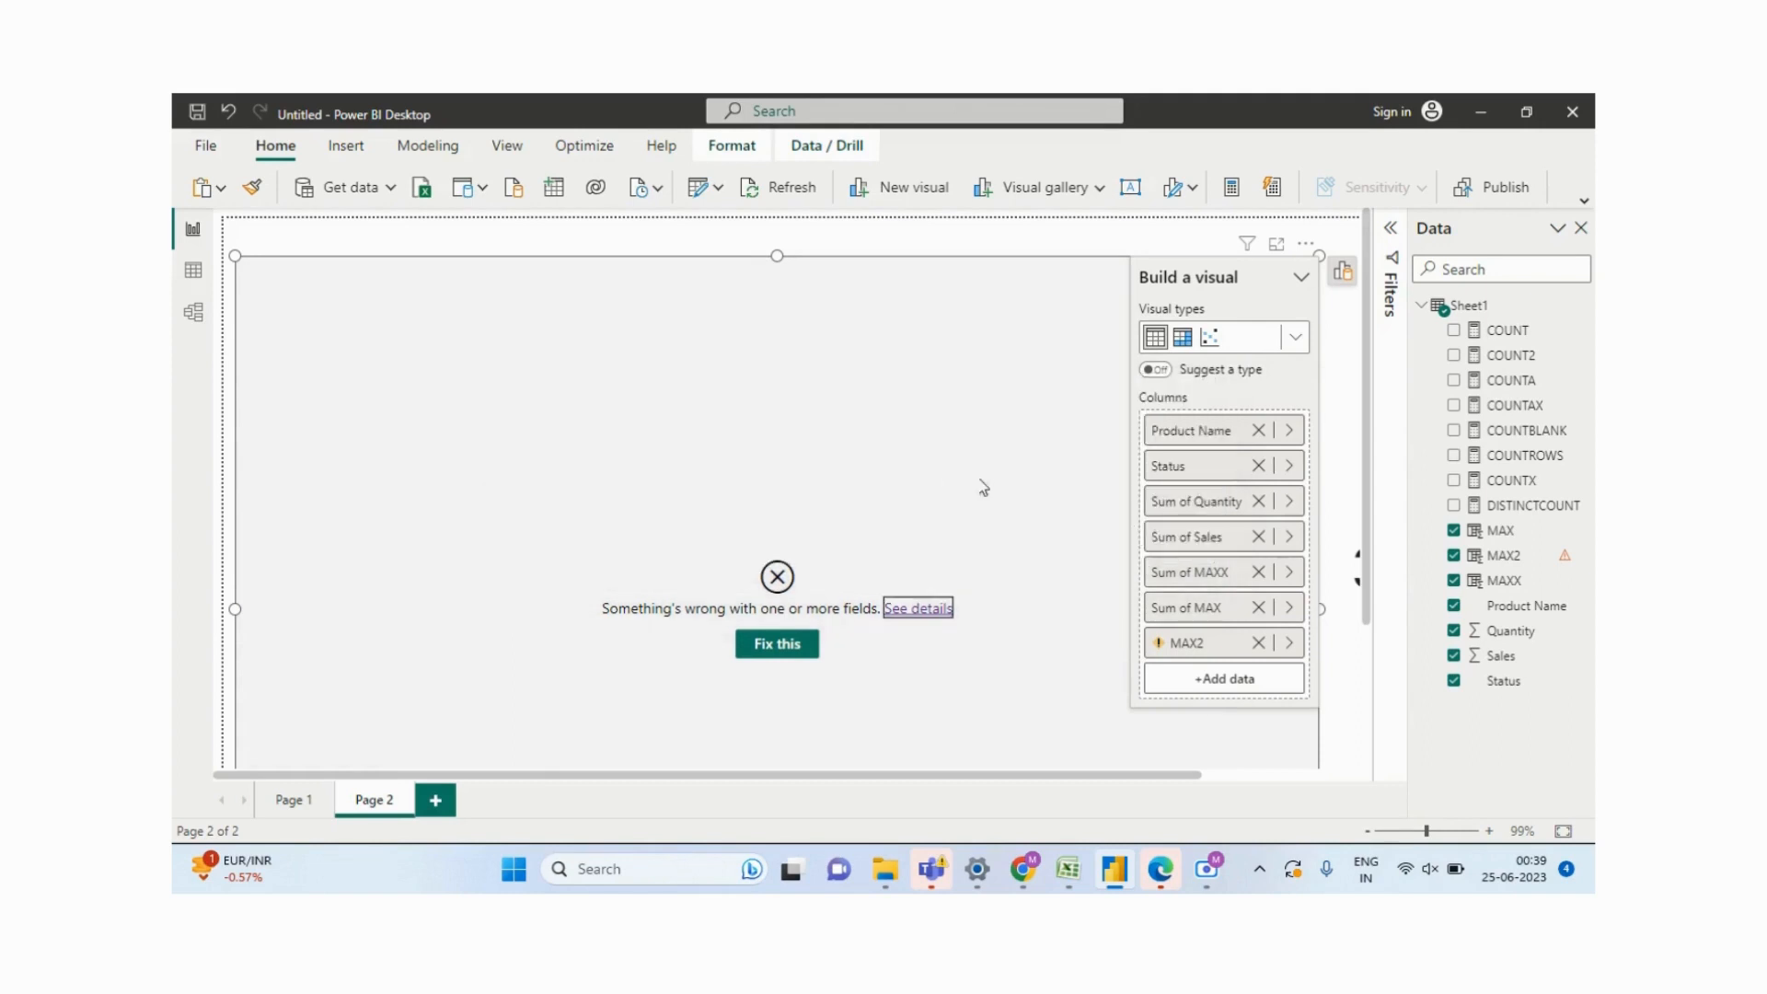
{"action": "left_click", "coordinate": [1512, 557]}
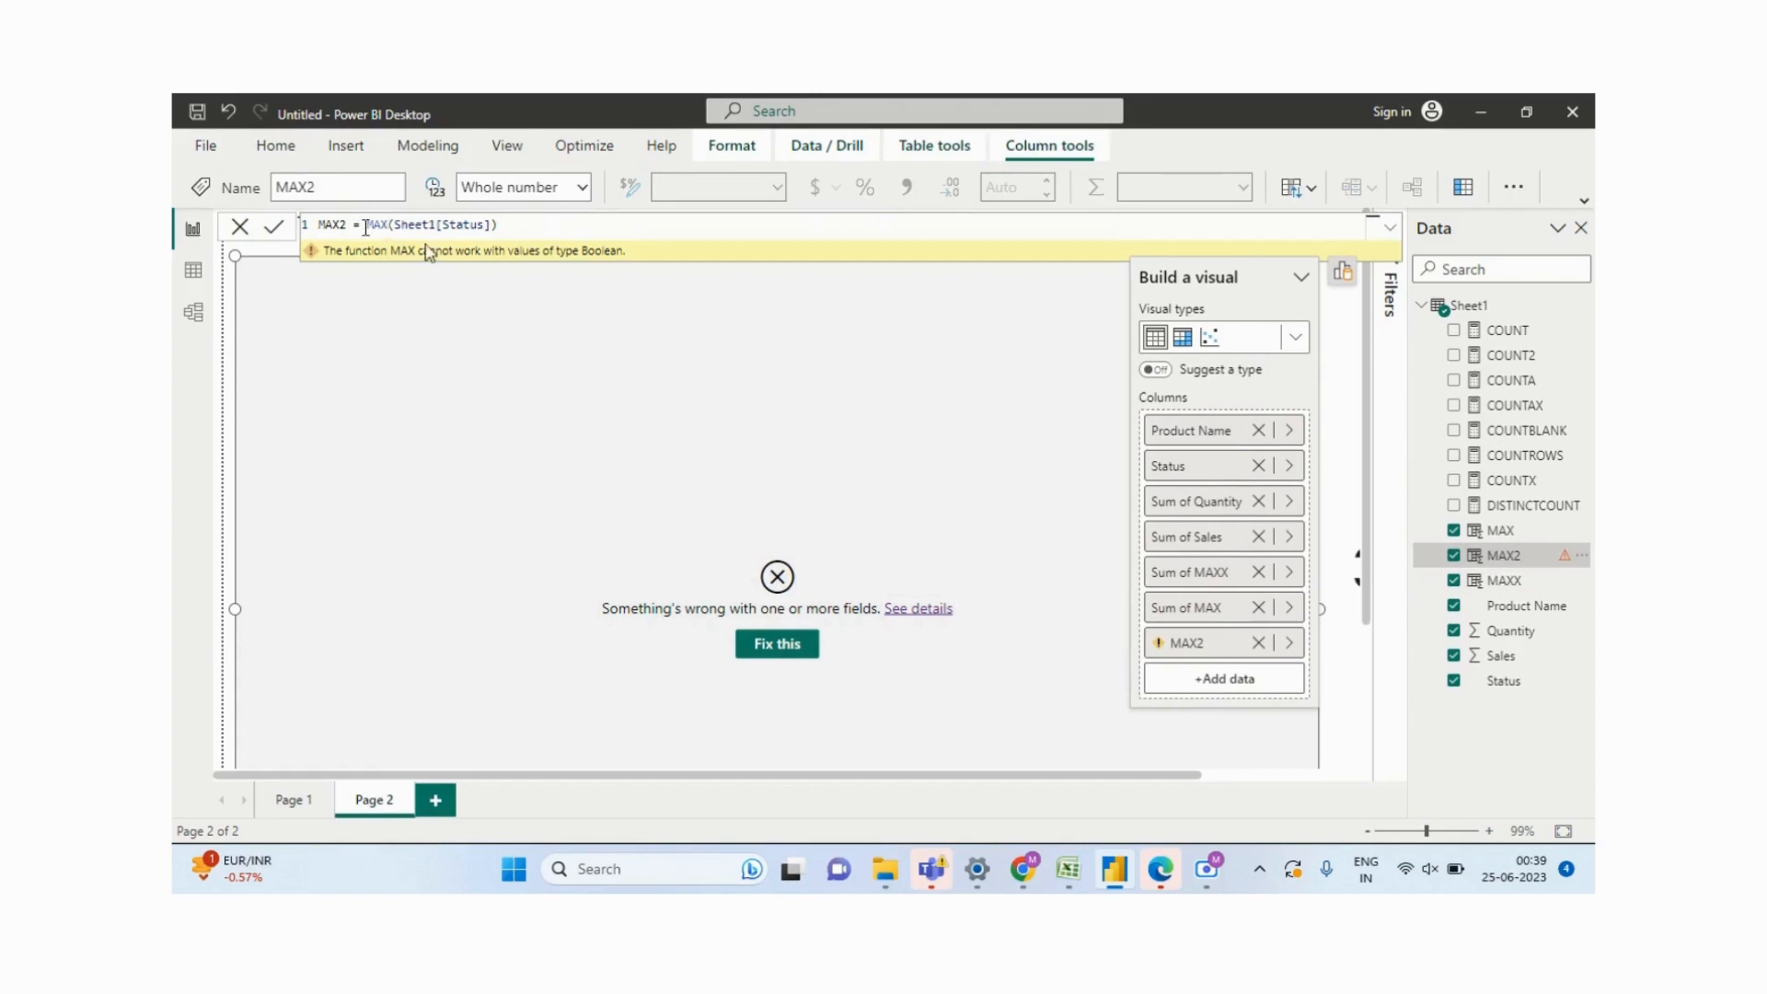
Step: Change the MAX2 column's formula to MAXA(Sheet1[Status]) and collapse the visual-building pane covering the product table
{"action": "left_click", "coordinate": [389, 226]}
{"action": "type", "text": "A"}
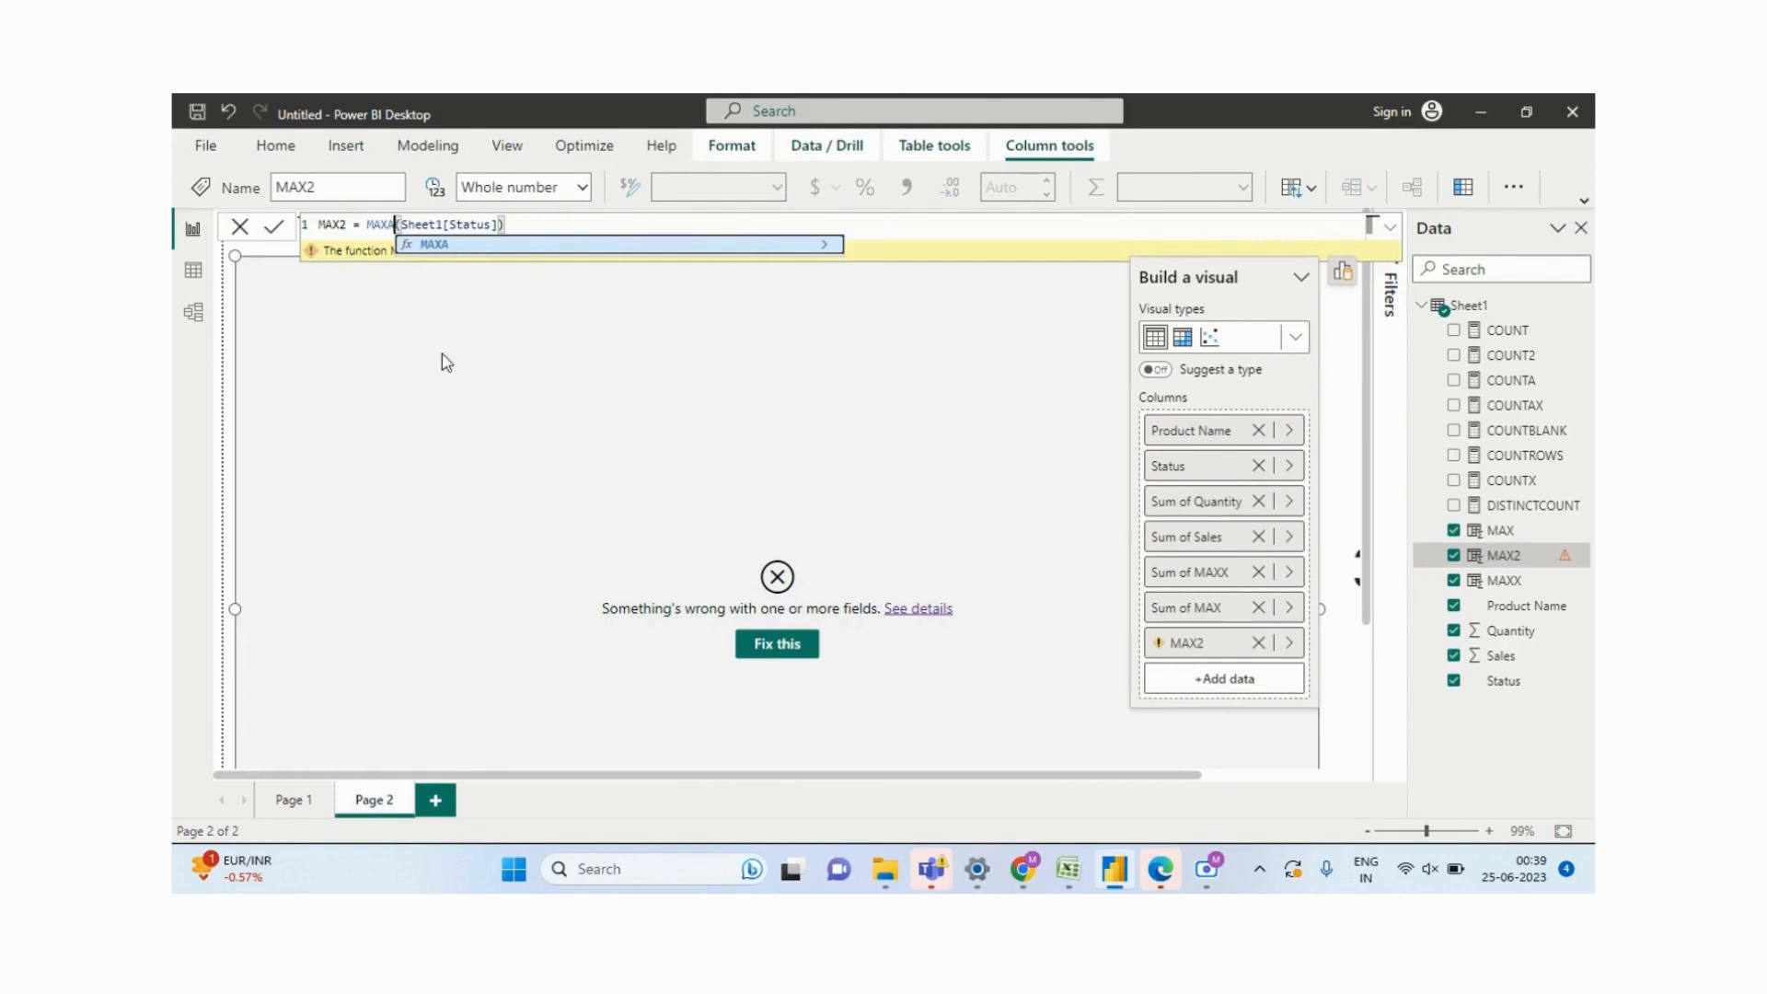
{"action": "key", "text": "Right"}
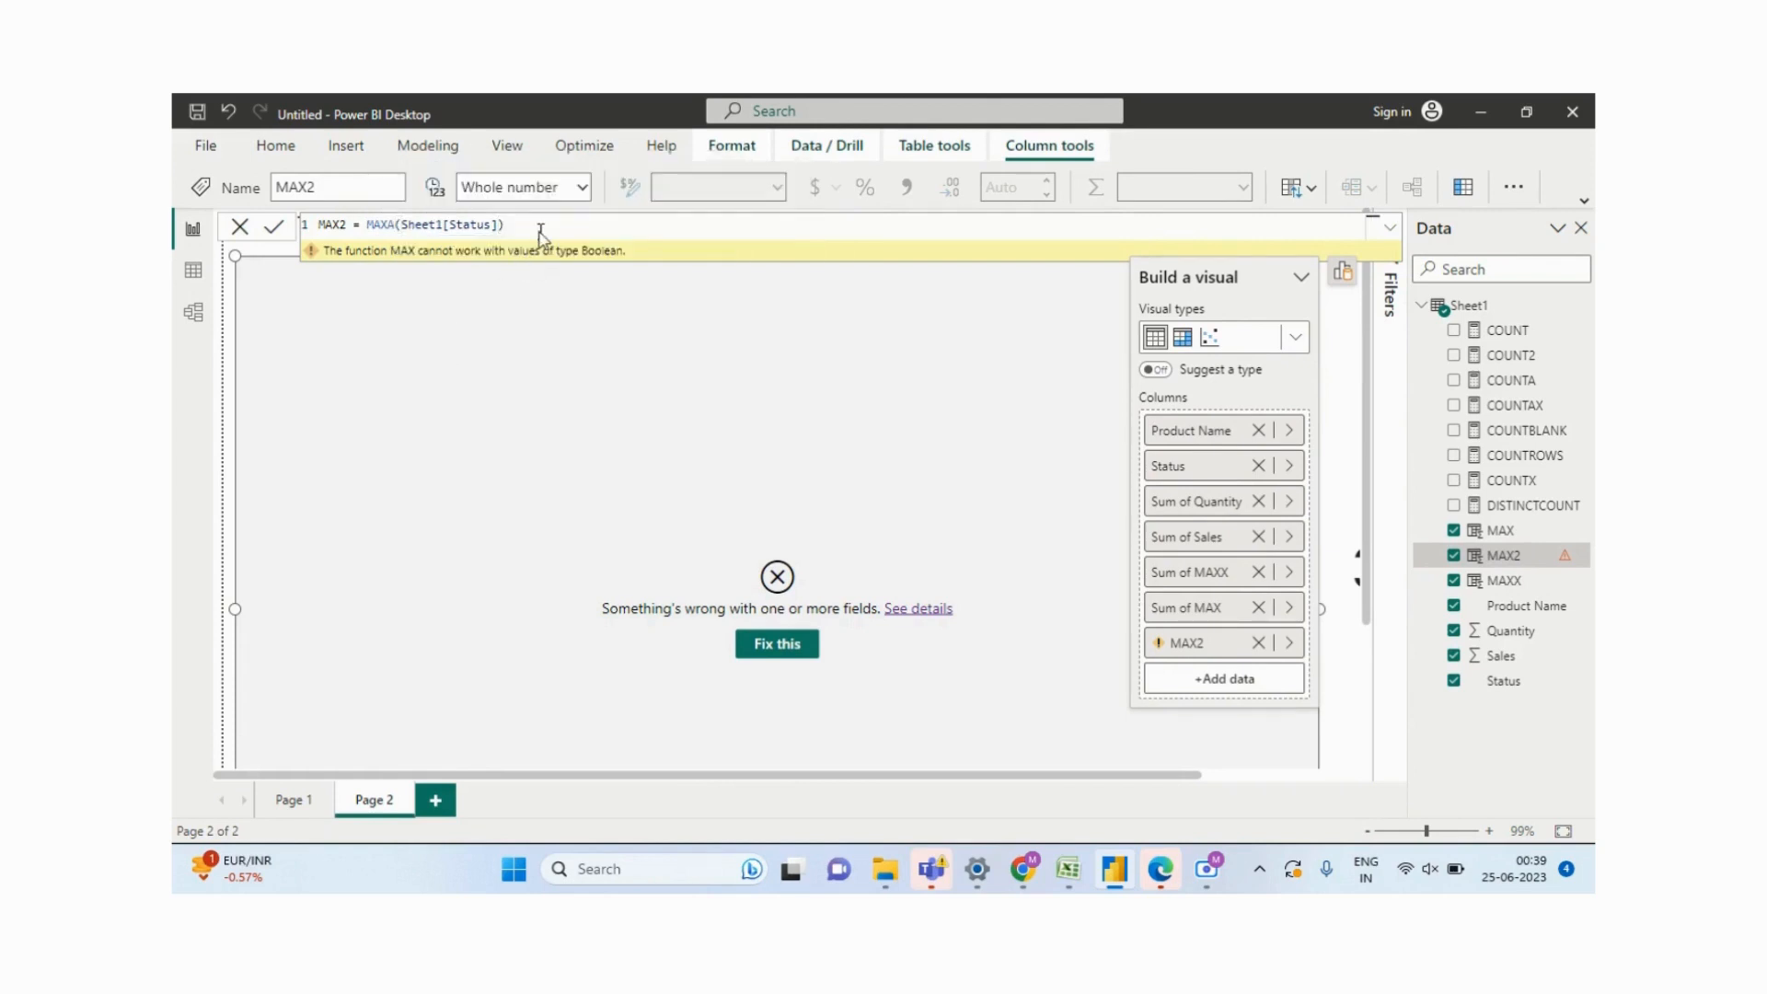
{"action": "key", "text": "Return"}
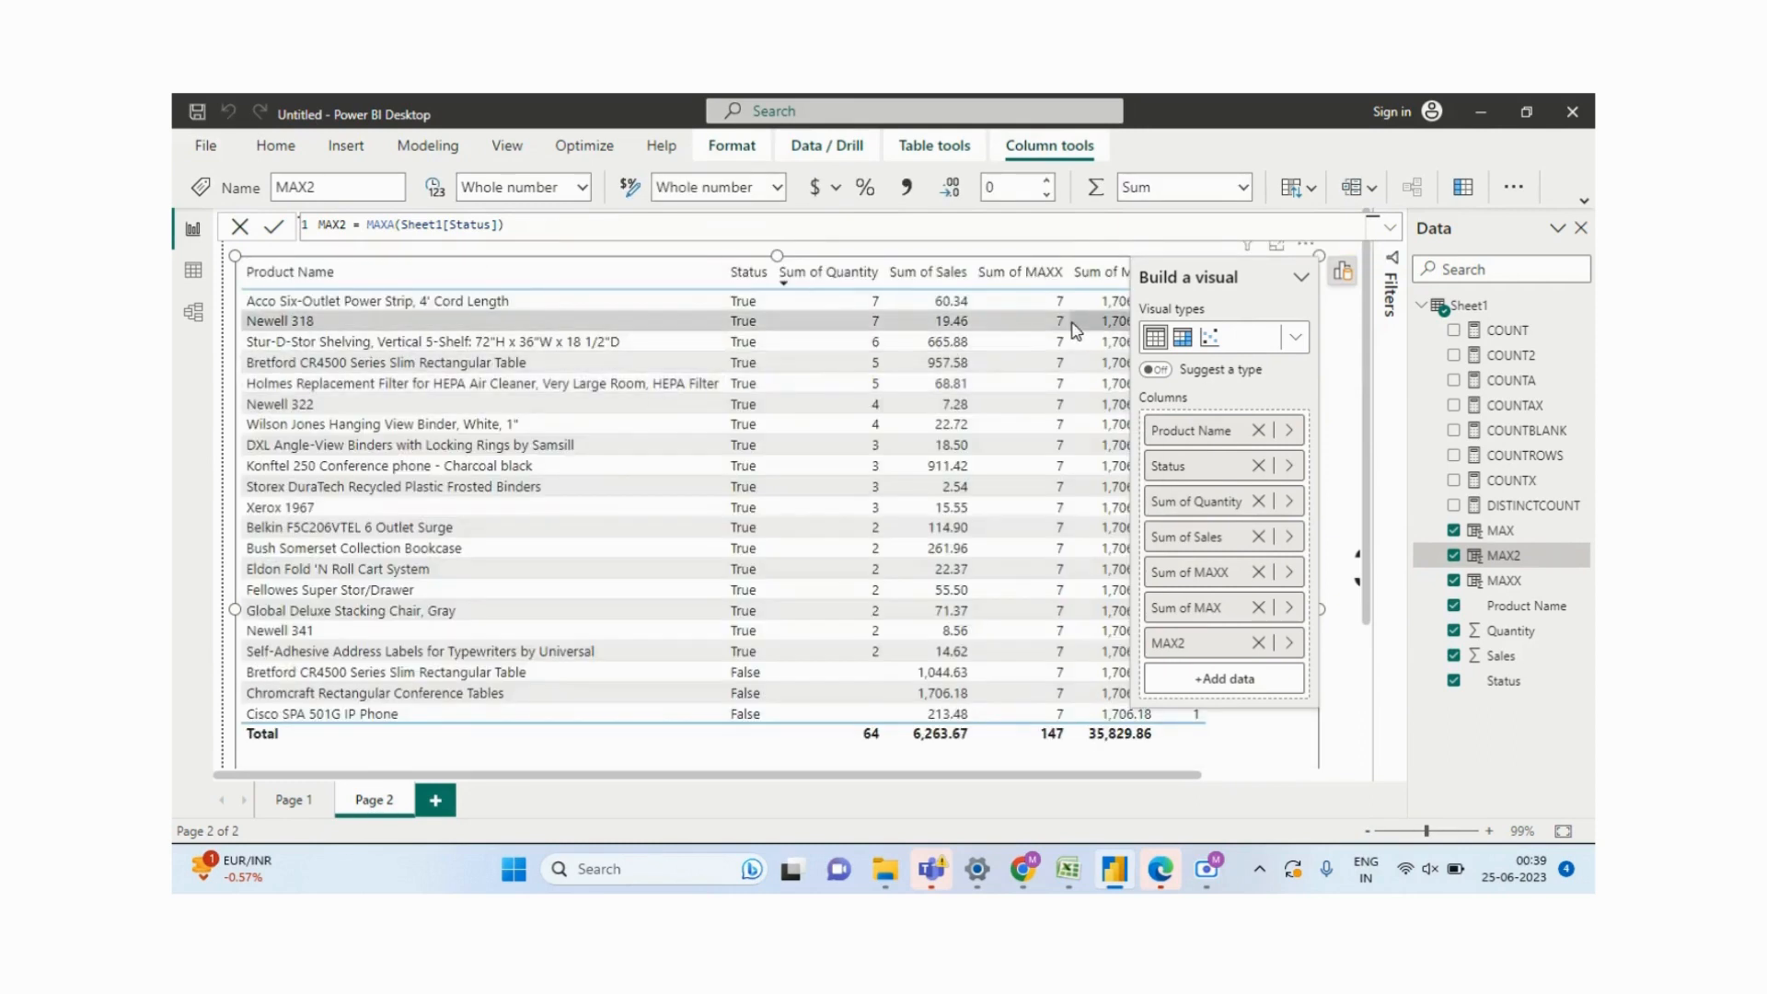
{"action": "left_click", "coordinate": [1300, 281]}
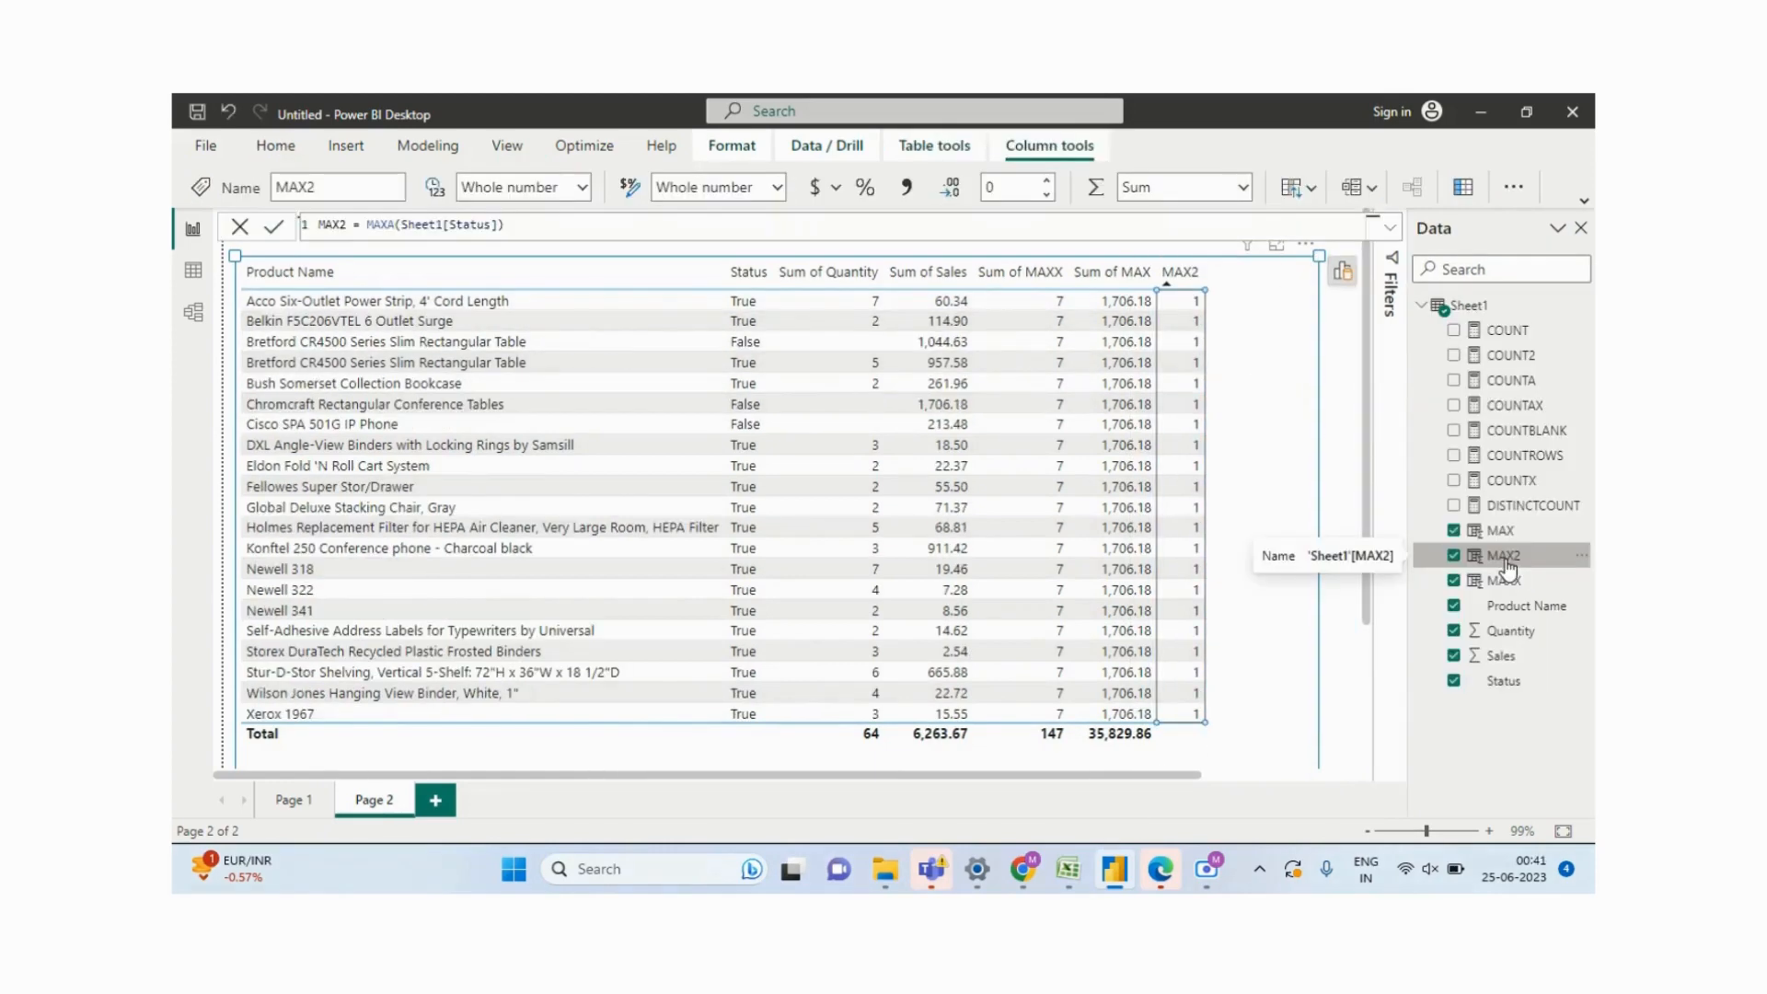
Step: Display the MAXX column's formula for review and remove the MAX and MAX2 columns from the product table
{"action": "left_click", "coordinate": [1505, 582]}
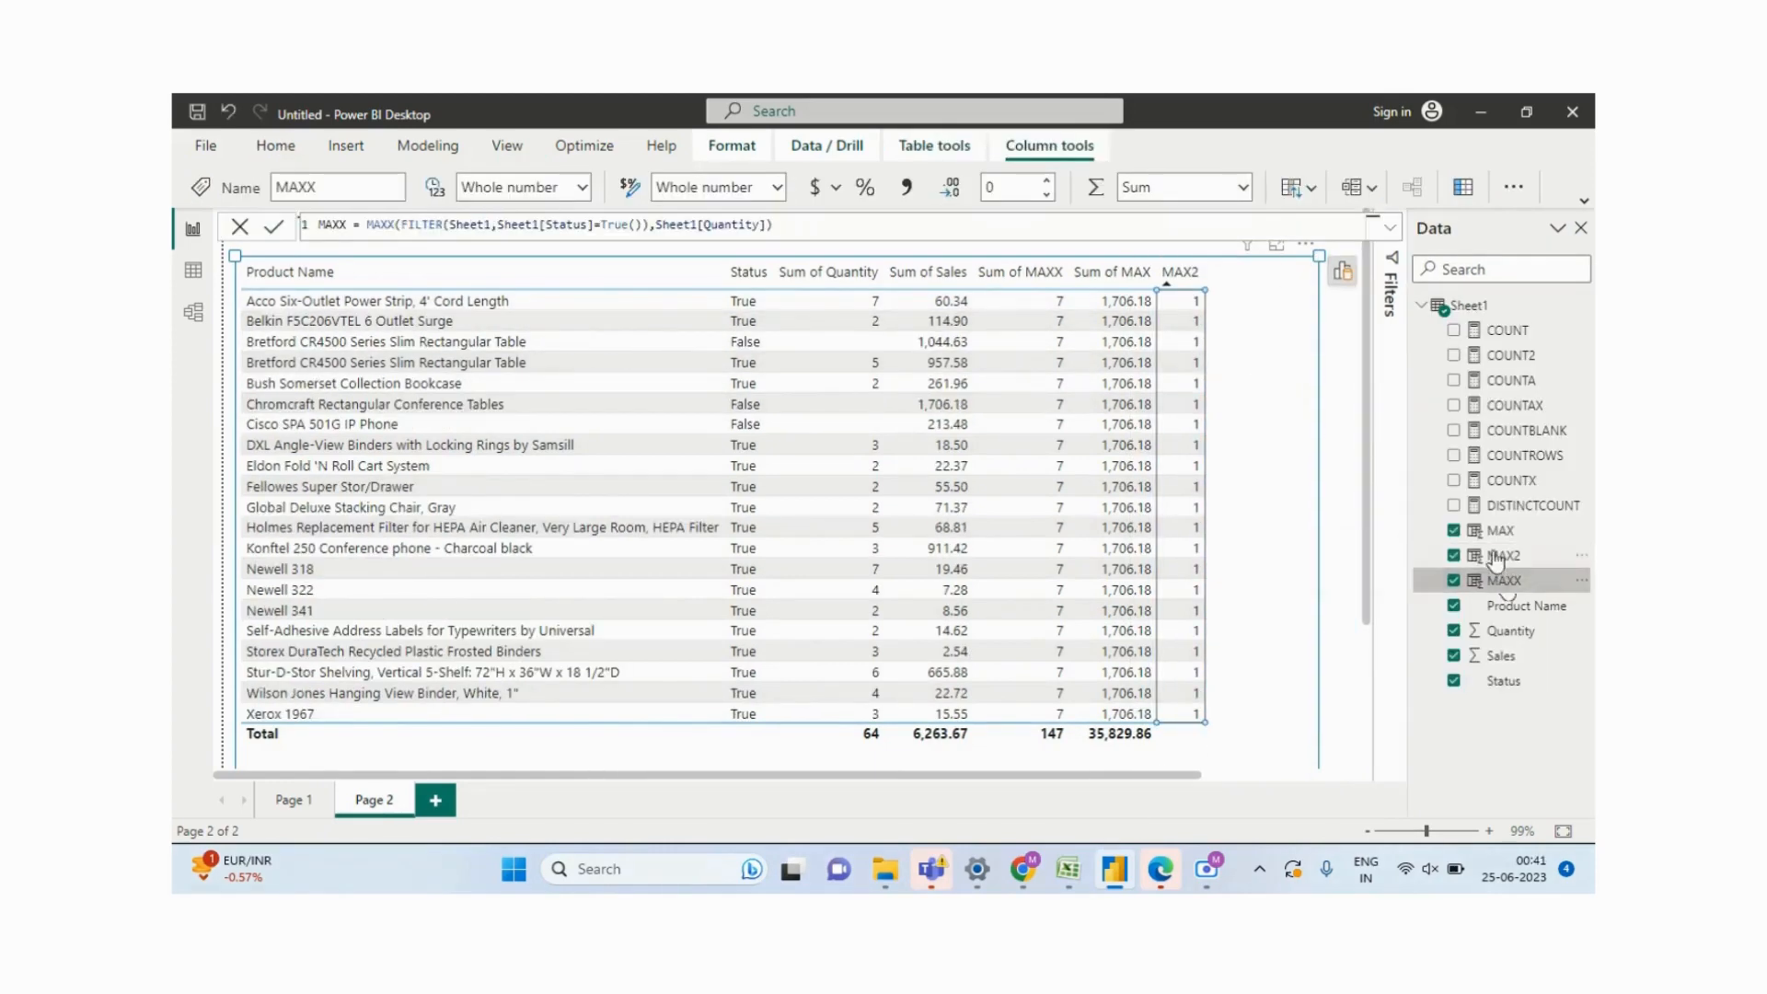
{"action": "left_click", "coordinate": [1454, 531]}
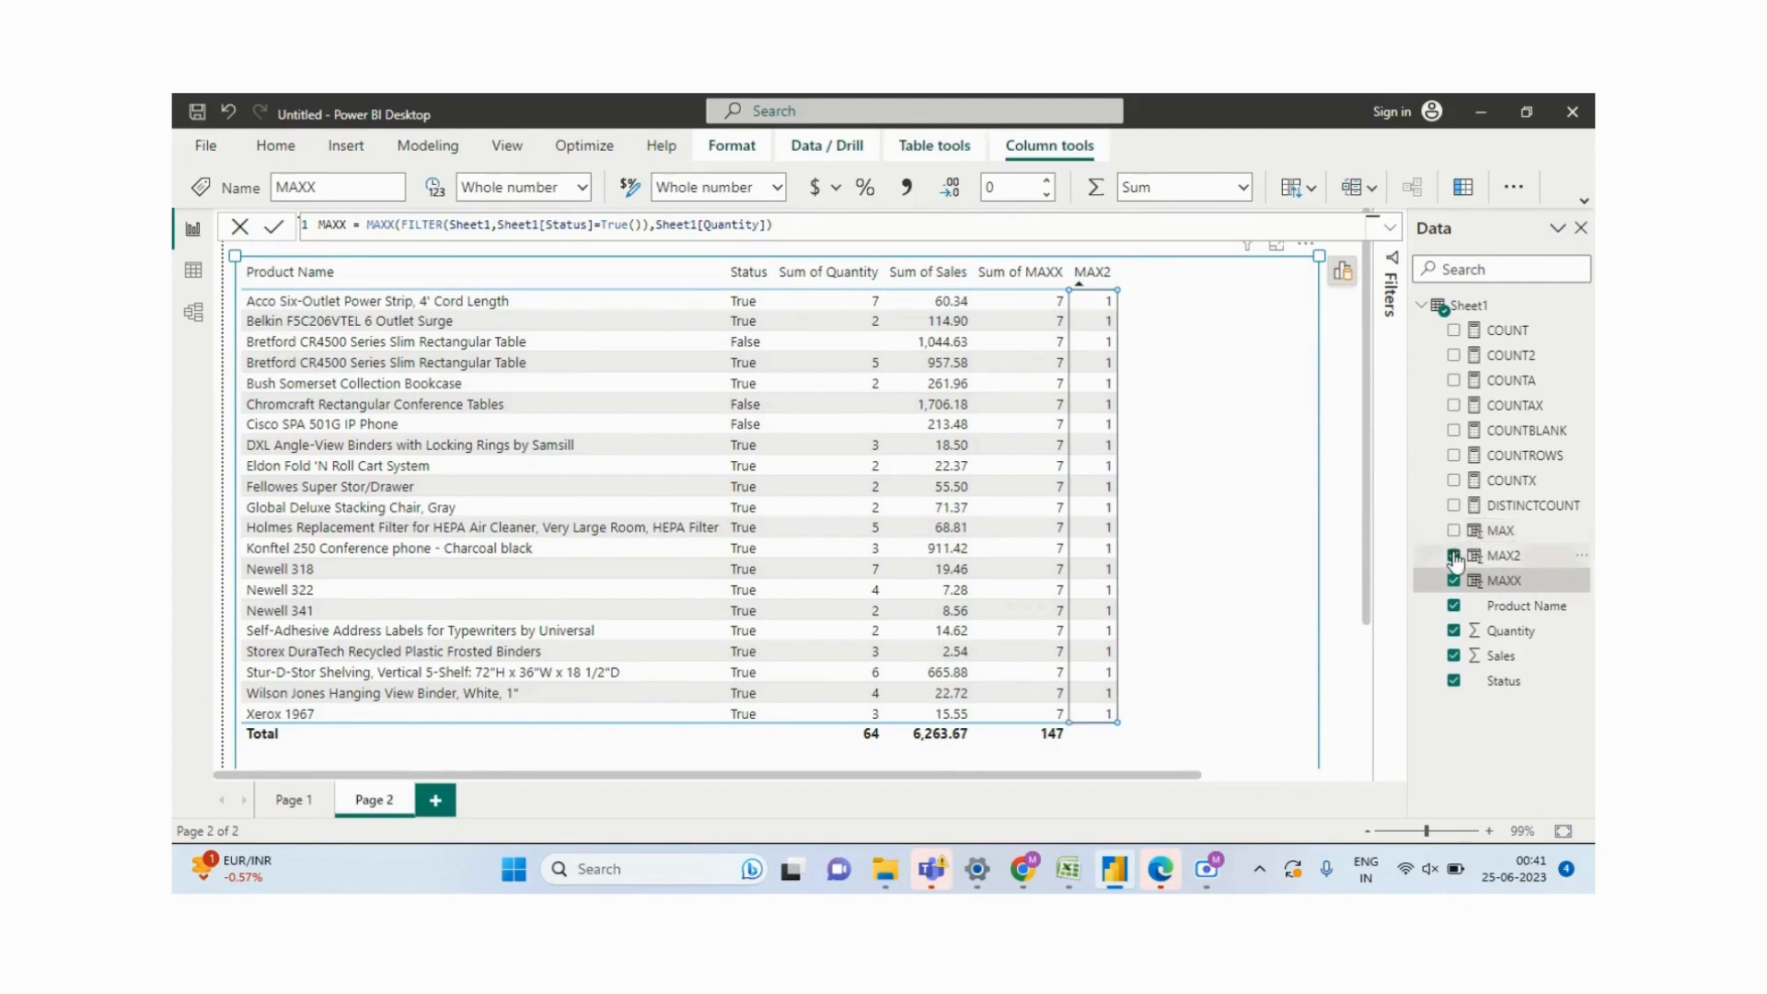
{"action": "left_click", "coordinate": [1454, 555]}
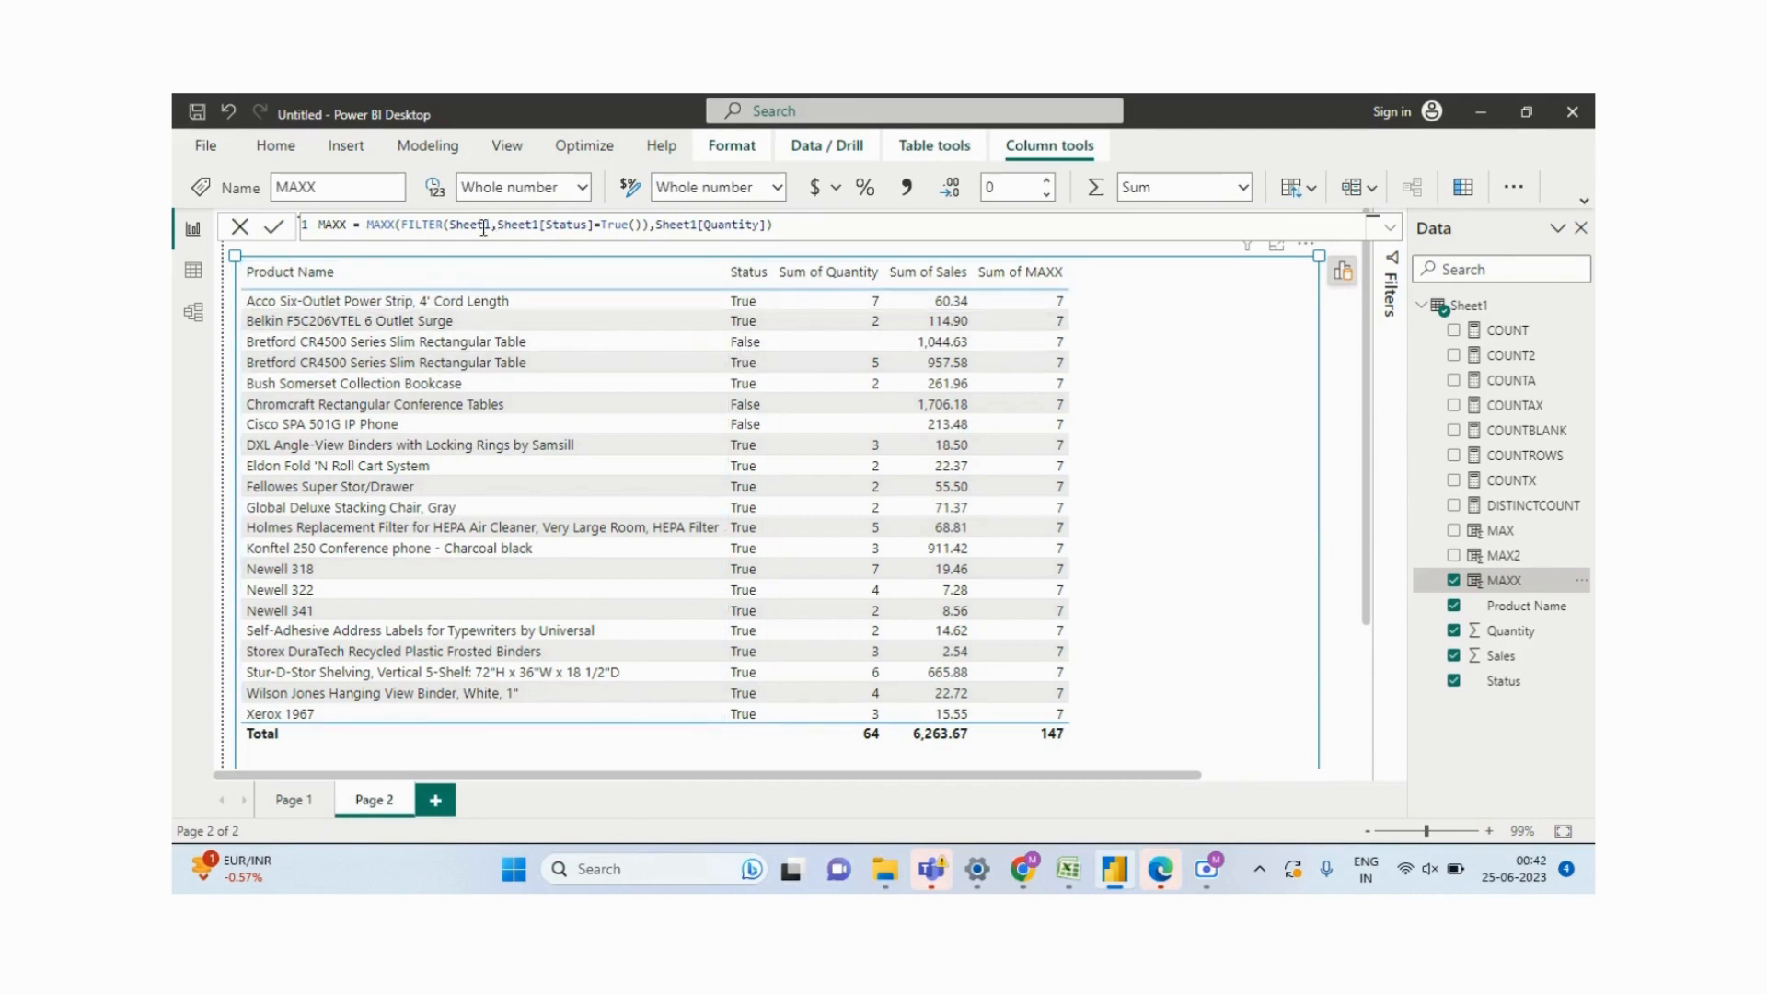
{"action": "left_click", "coordinate": [390, 226]}
{"action": "type", "text": "X"}
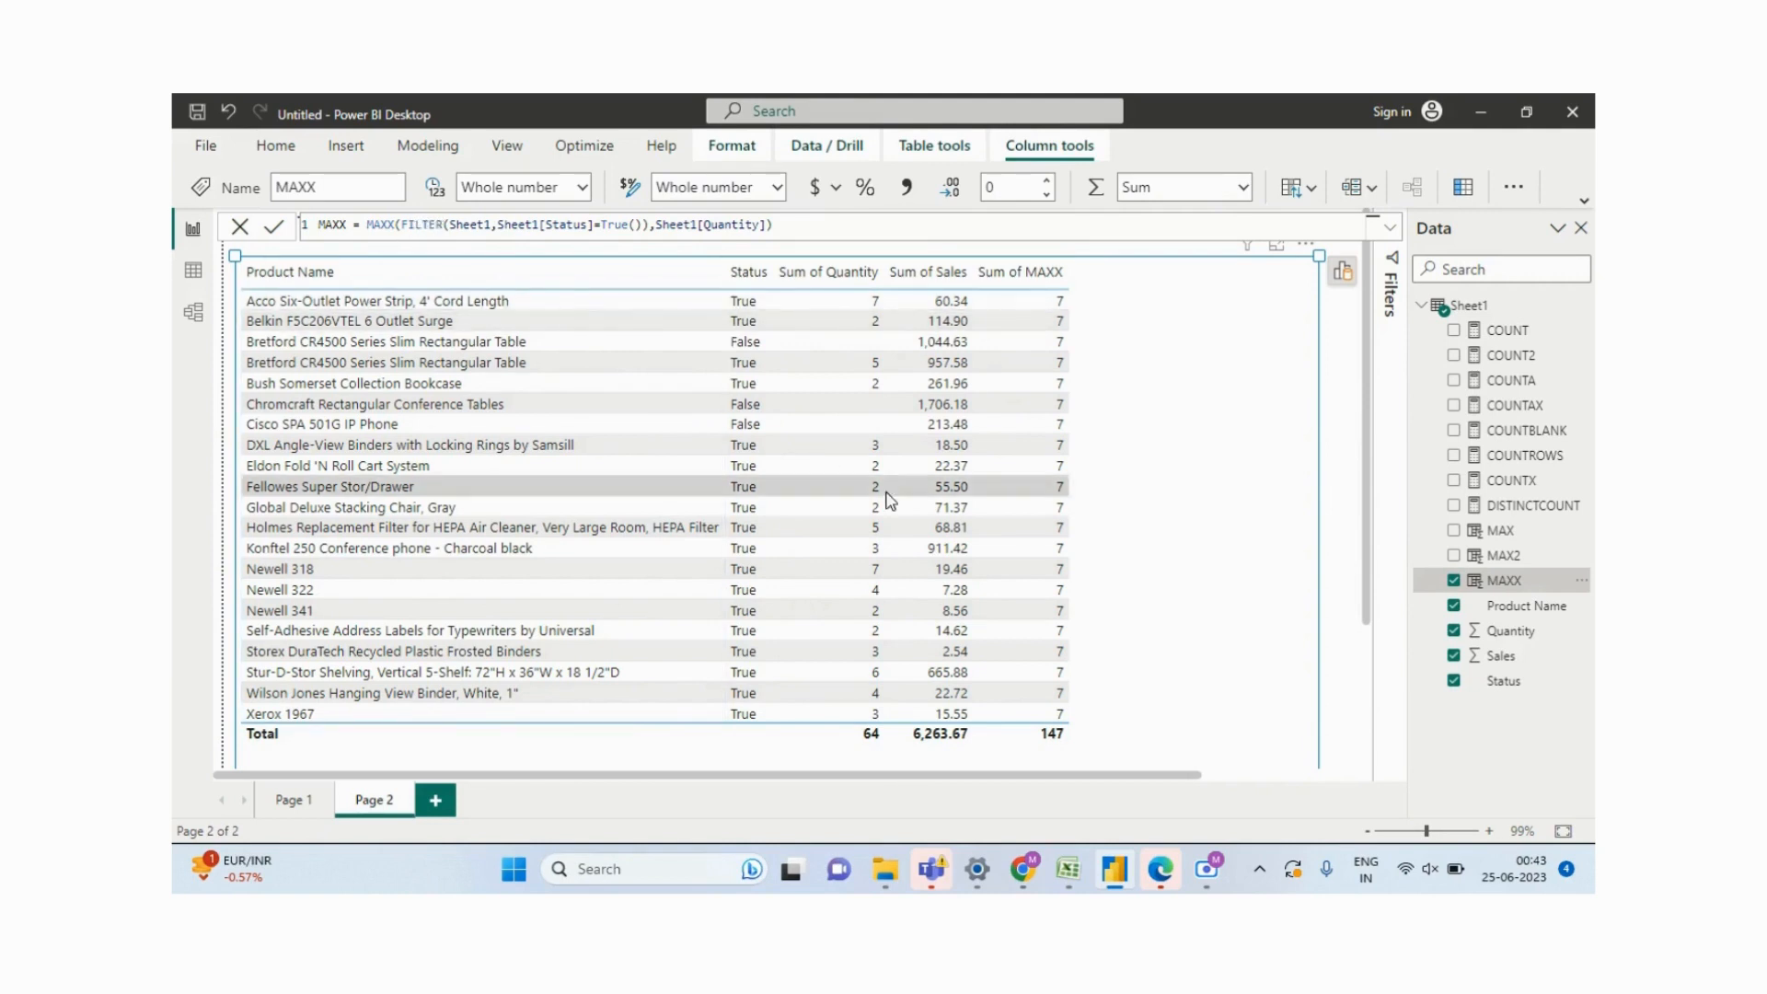
{"action": "left_click", "coordinate": [1249, 650]}
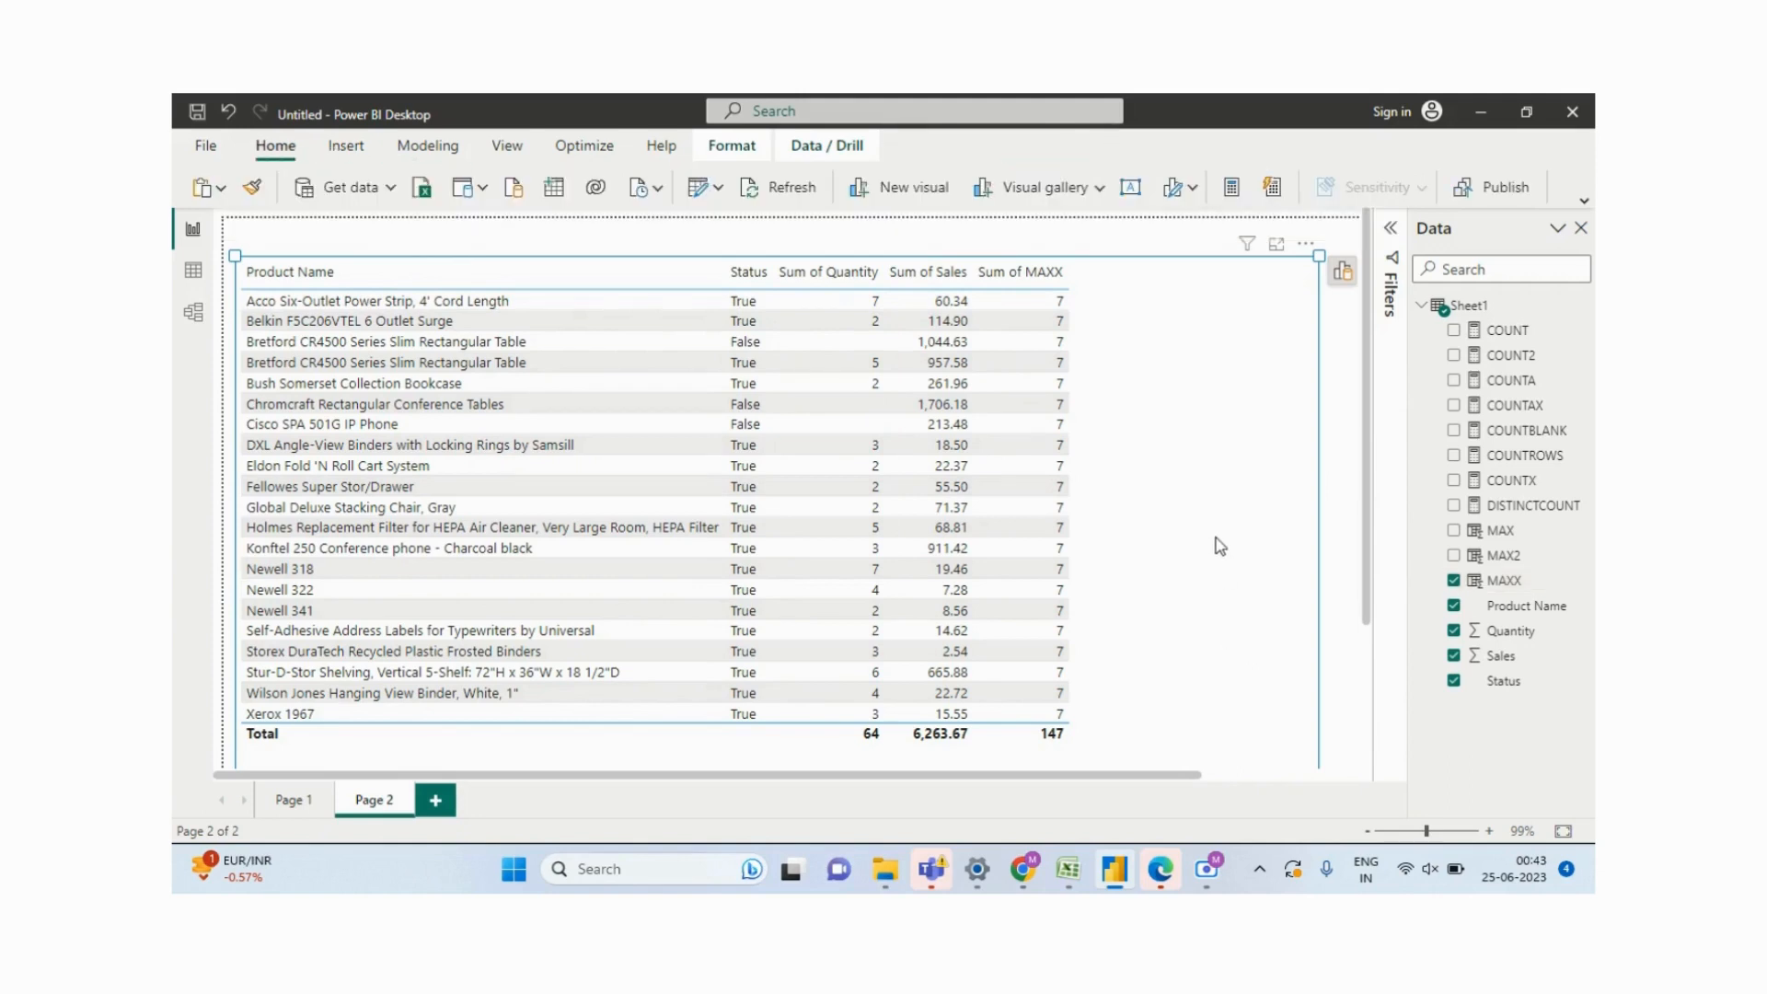